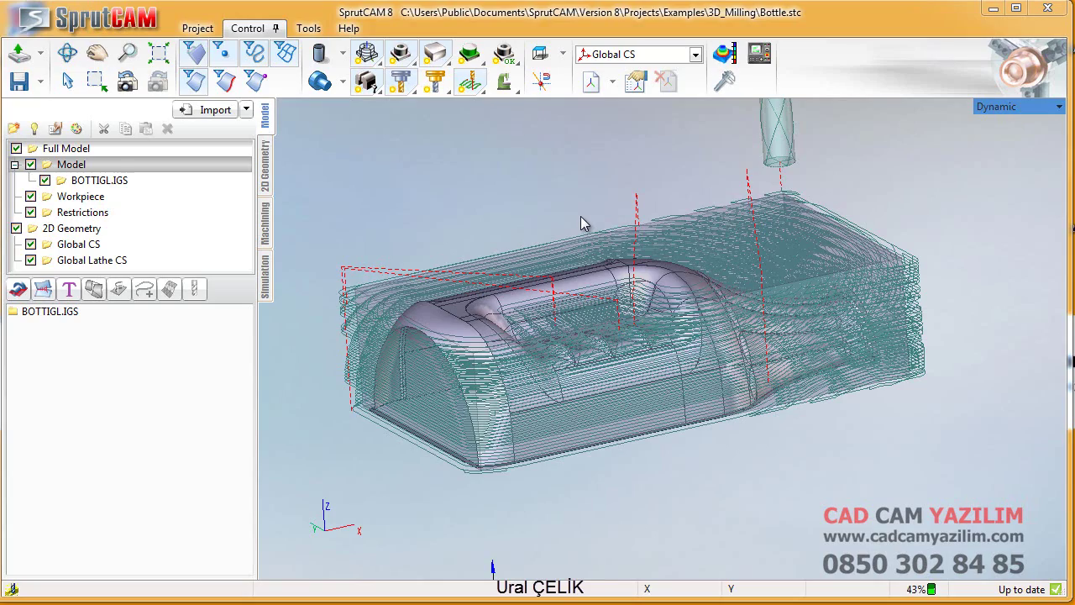
# Step: Orbit and zoom around the bottle model to inspect the pocket toolpaths from several angles
pyautogui.moveTo(580, 216)
pyautogui.mouseDown(button='middle')
pyautogui.moveTo(758, 472)
pyautogui.moveTo(784, 479)
pyautogui.moveTo(578, 397)
pyautogui.moveTo(398, 456)
pyautogui.moveTo(235, 331)
pyautogui.moveTo(82, 356)
pyautogui.moveTo(536, 344)
pyautogui.mouseUp(button='middle')
pyautogui.scroll(3, 535, 345)
pyautogui.scroll(2, 600, 305)
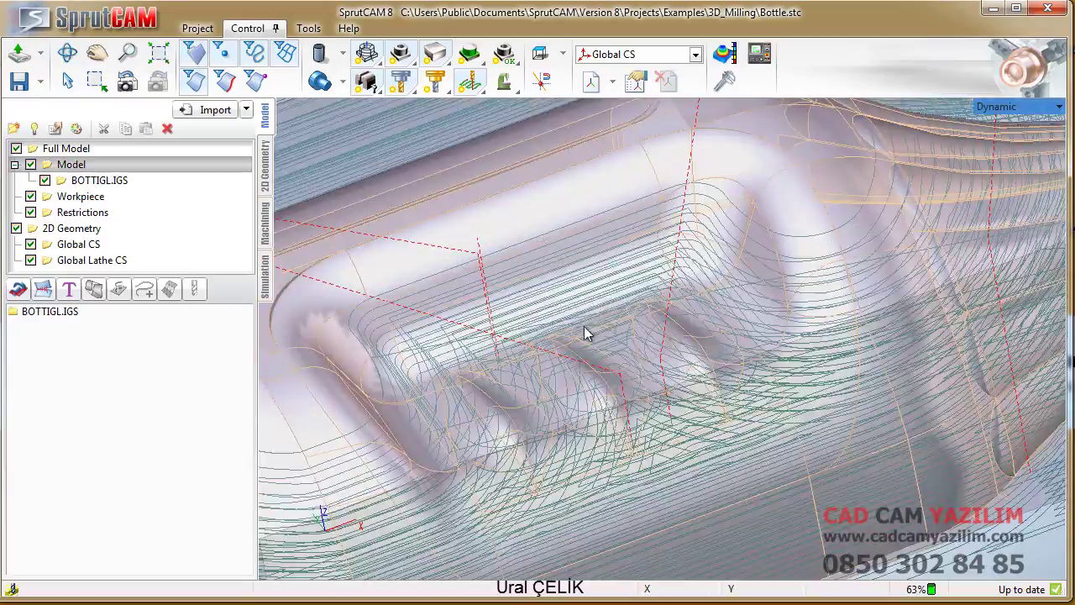
pyautogui.moveTo(600, 305)
pyautogui.mouseDown(button='middle')
pyautogui.moveTo(674, 377)
pyautogui.moveTo(655, 326)
pyautogui.moveTo(593, 268)
pyautogui.moveTo(499, 274)
pyautogui.moveTo(459, 293)
pyautogui.moveTo(459, 326)
pyautogui.moveTo(607, 422)
pyautogui.mouseUp(button='middle')
pyautogui.scroll(2, 583, 322)
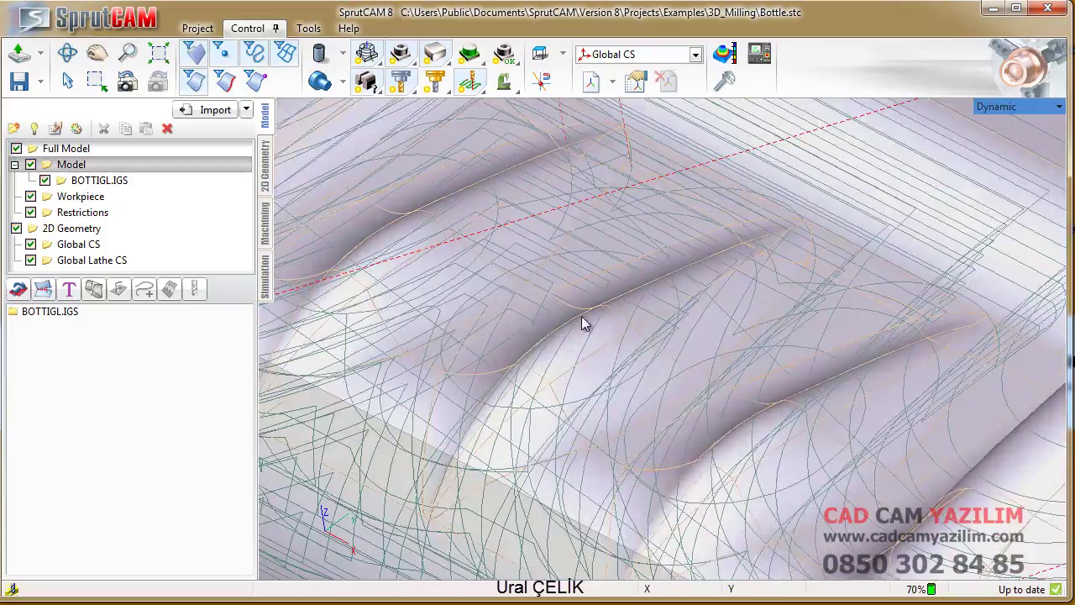
pyautogui.scroll(-5, 723, 330)
pyautogui.scroll(4, 724, 330)
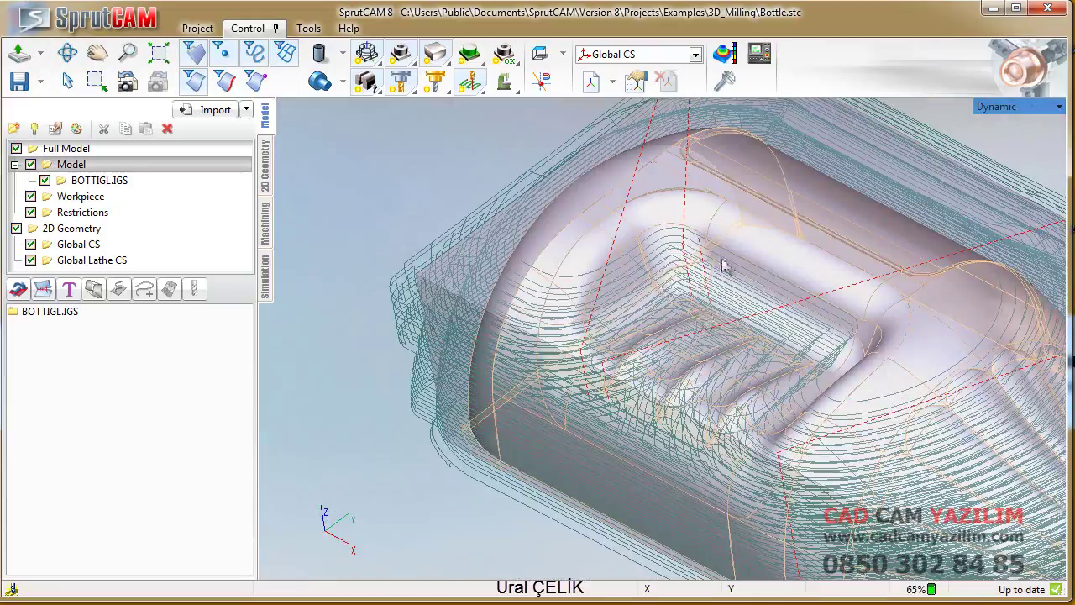
pyautogui.scroll(-5, 776, 395)
pyautogui.scroll(2, 608, 294)
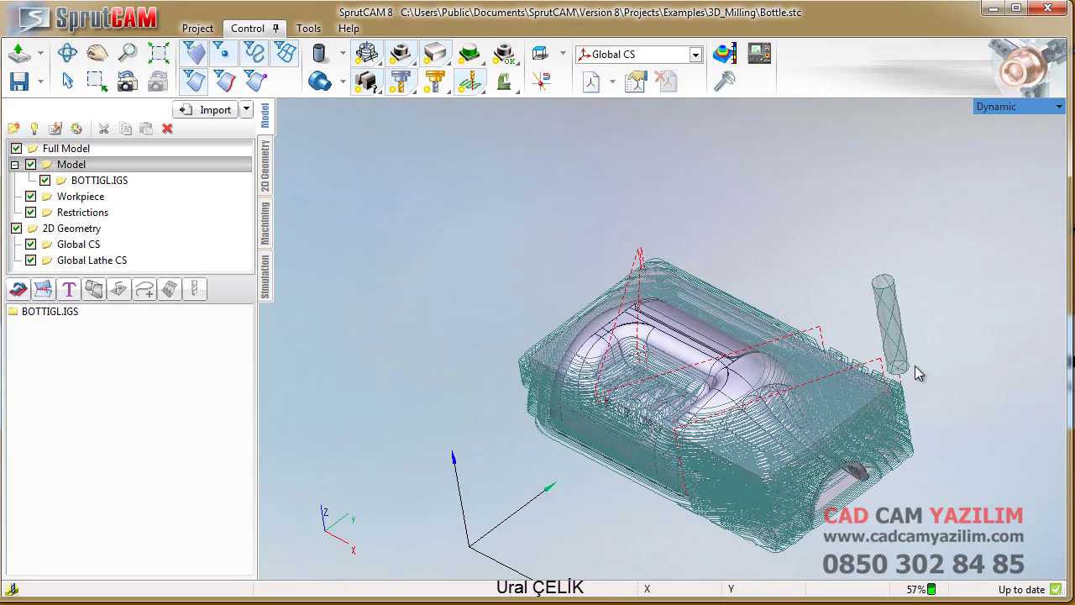
pyautogui.scroll(1, 609, 294)
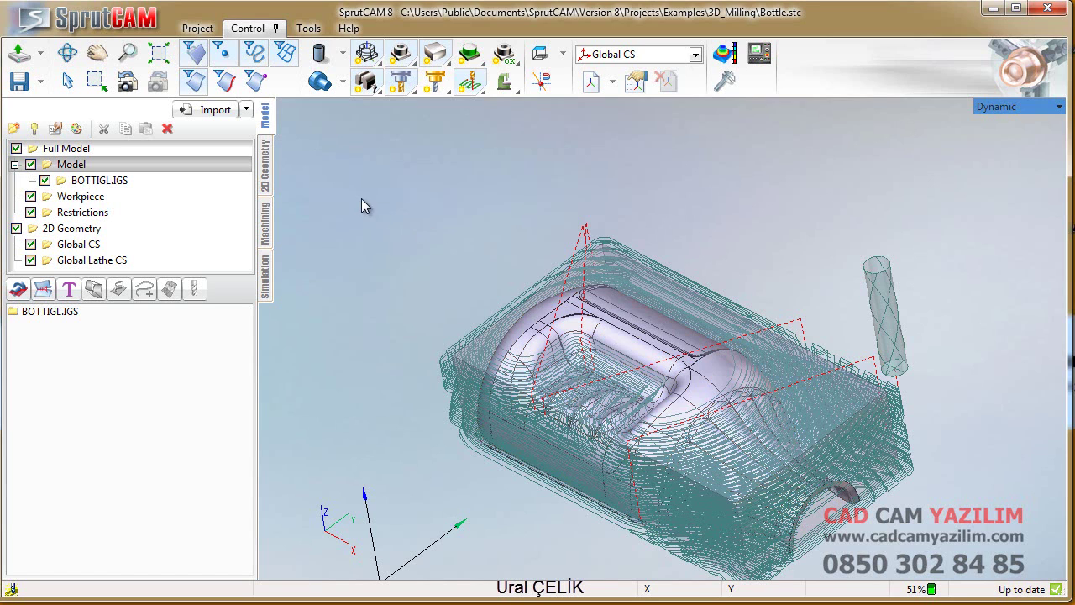
pyautogui.scroll(-2, 621, 306)
pyautogui.scroll(1, 664, 328)
pyautogui.scroll(1, 663, 333)
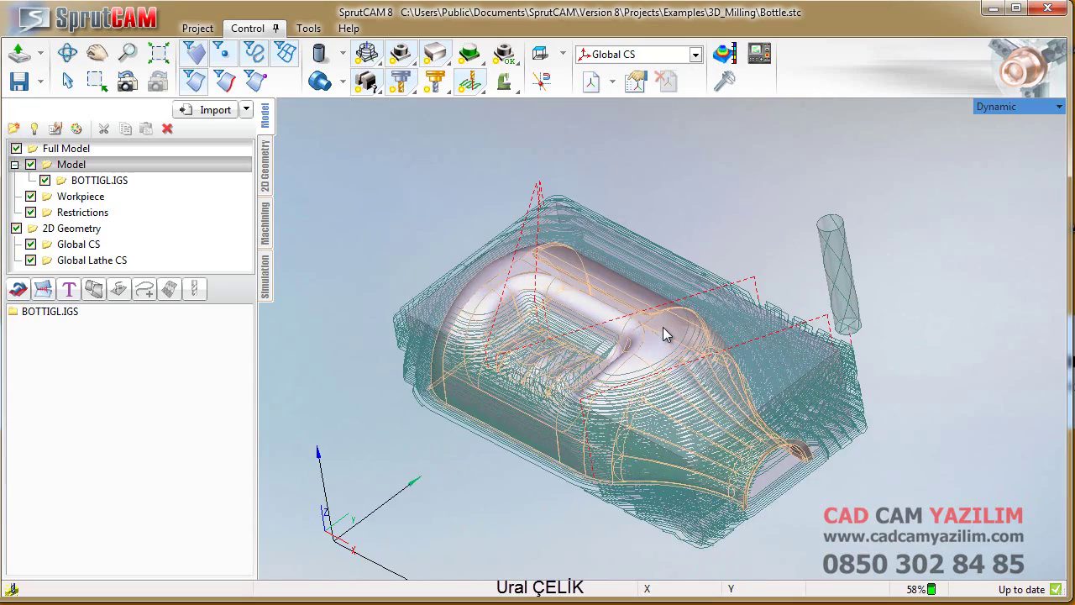
pyautogui.scroll(2, 586, 361)
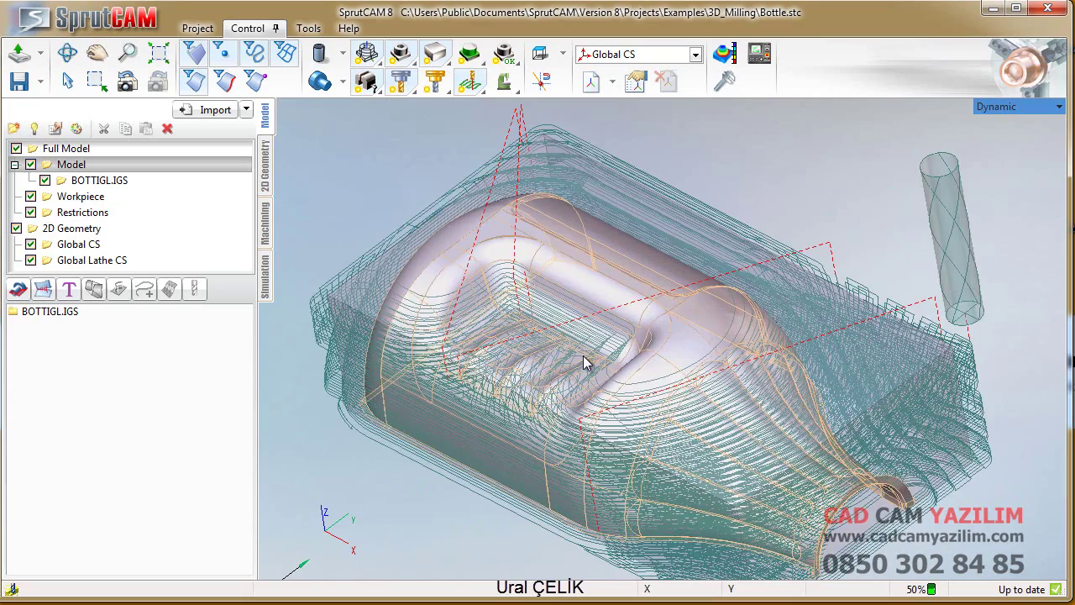
pyautogui.moveTo(565, 362)
pyautogui.mouseDown(button='right')
pyautogui.moveTo(579, 305)
pyautogui.moveTo(619, 314)
pyautogui.mouseUp(button='right')
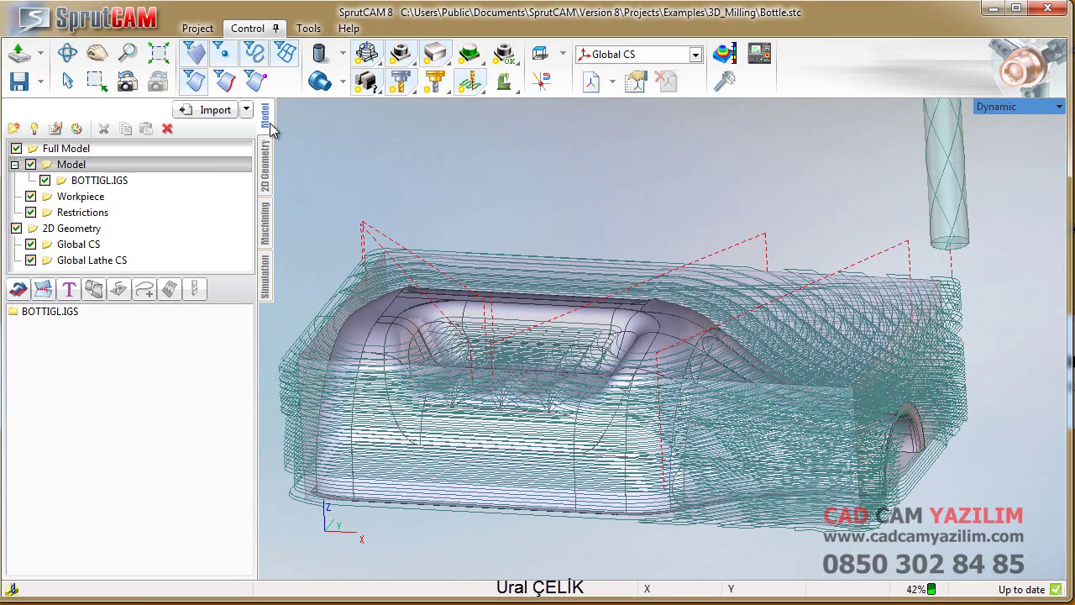
# Step: Open the Roughing waterline operation's parameters from the machining operations list
pyautogui.click(263, 170)
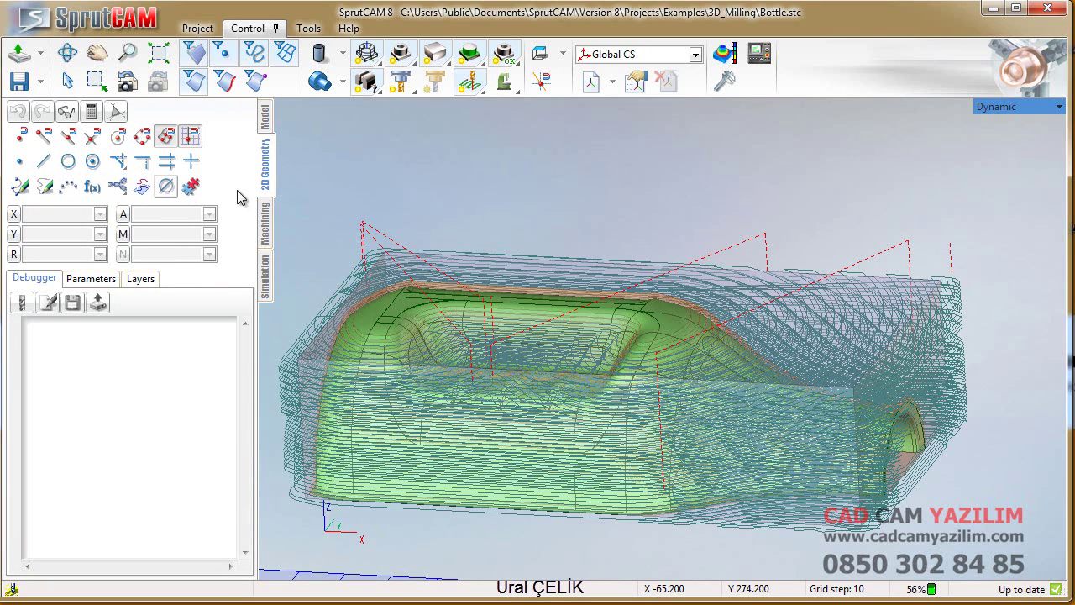
pyautogui.click(265, 224)
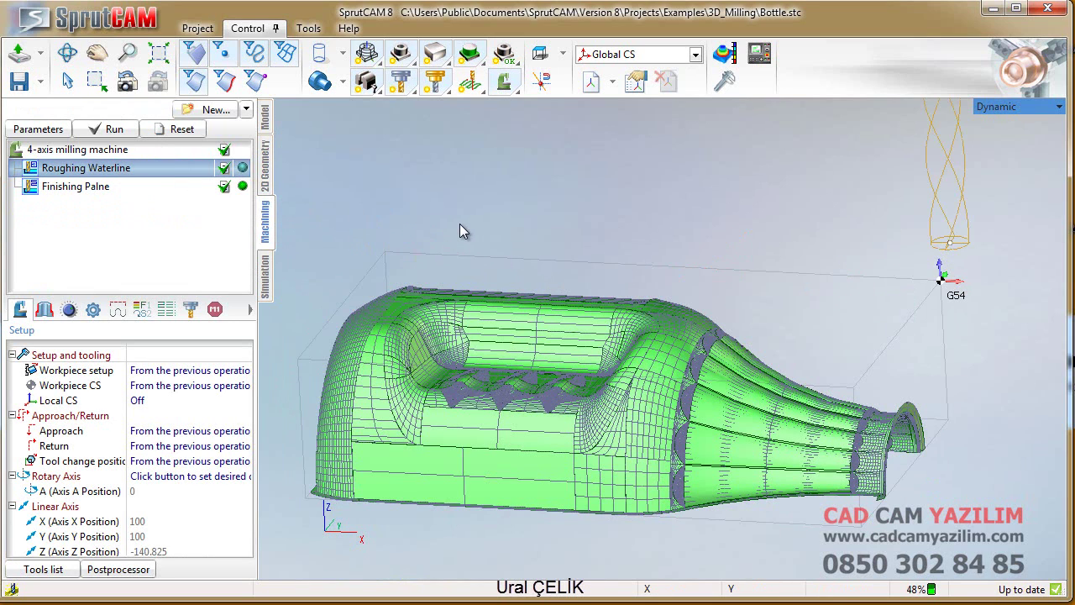
pyautogui.moveTo(122, 169)
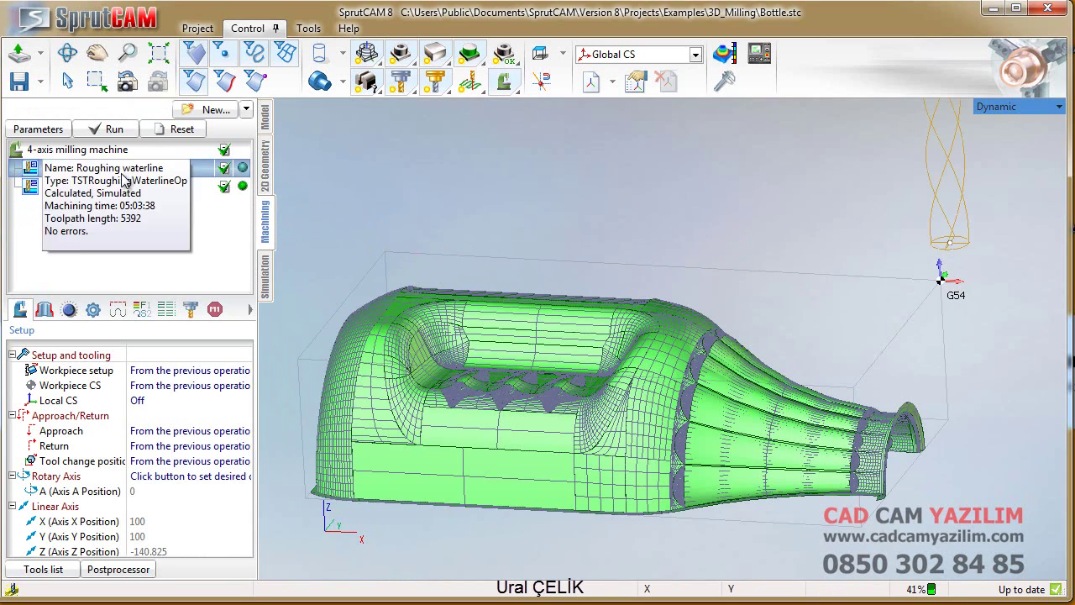
pyautogui.doubleClick(123, 174)
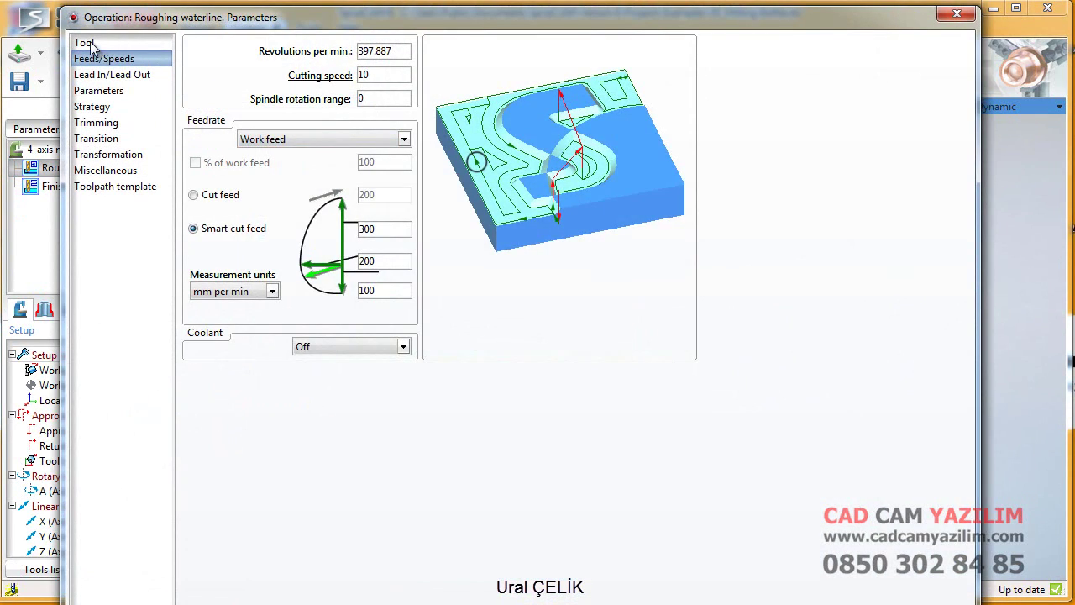
# Step: Inspect the roughing tool: a cylindrical mill with length 40 and diameter 8
pyautogui.click(87, 43)
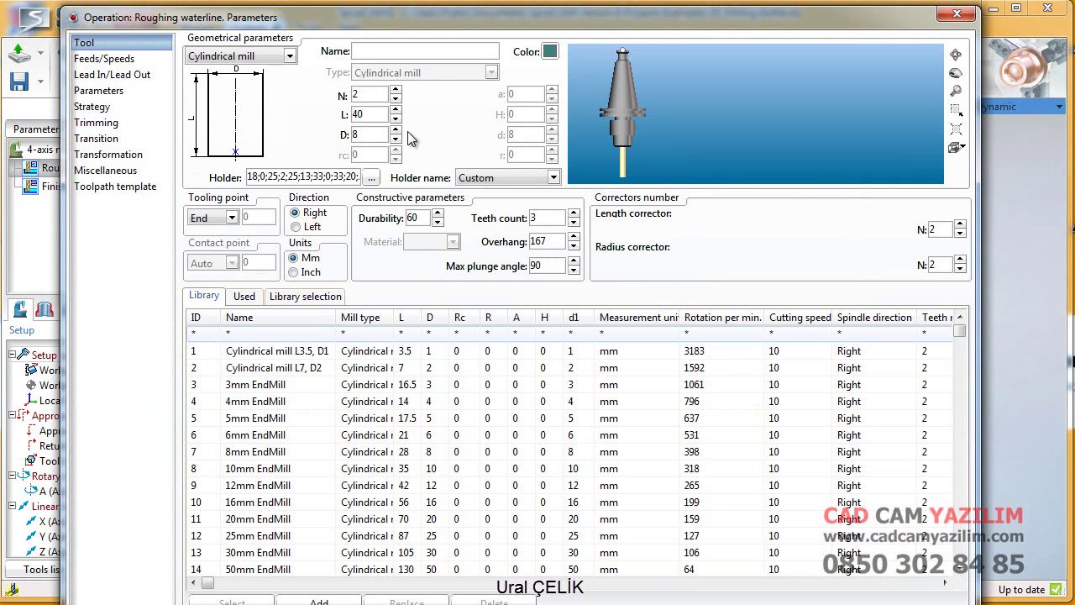
pyautogui.doubleClick(373, 94)
pyautogui.press('Tab')
pyautogui.press('Tab')
# Step: Check the roughing spindle speed of 397.887 rpm and cutting speed of 10
pyautogui.click(125, 61)
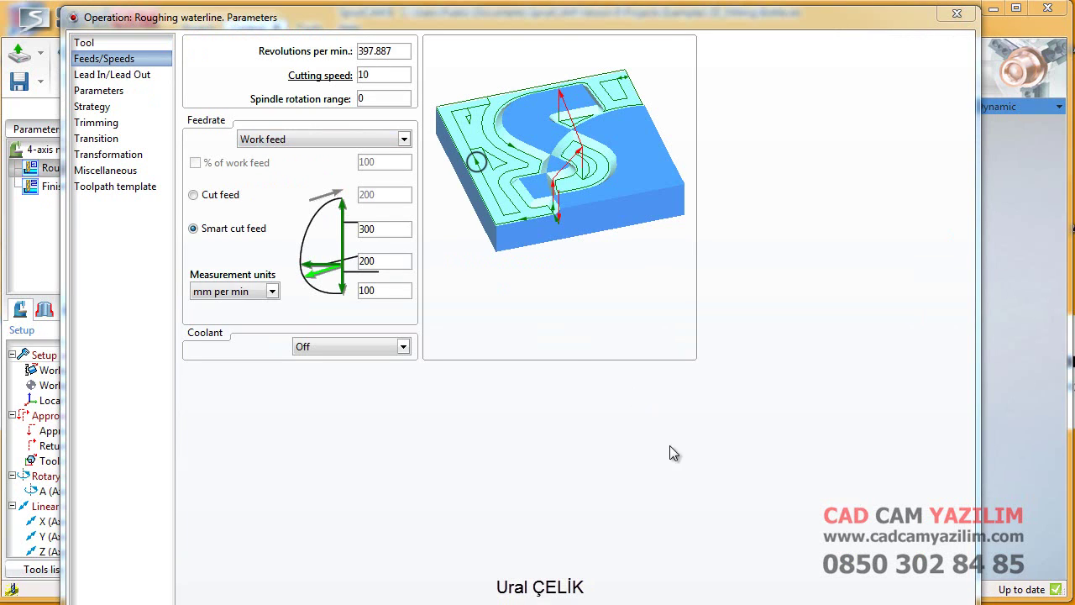
pyautogui.doubleClick(400, 50)
pyautogui.doubleClick(363, 75)
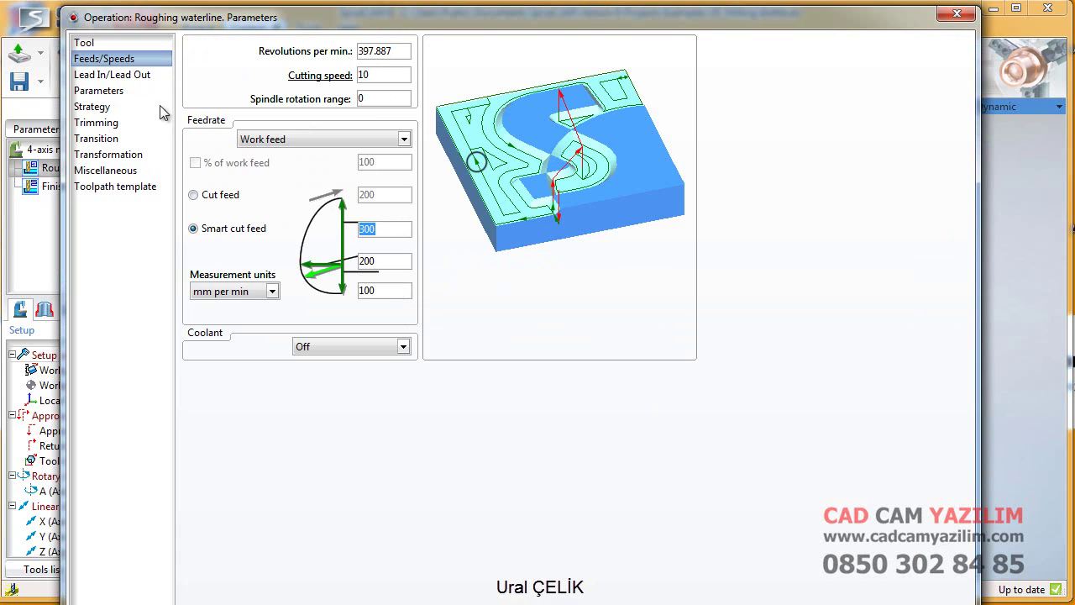
# Step: Review lead-in/lead-out: axial plunge, no approach or retraction path, compensation off Never
pyautogui.click(128, 82)
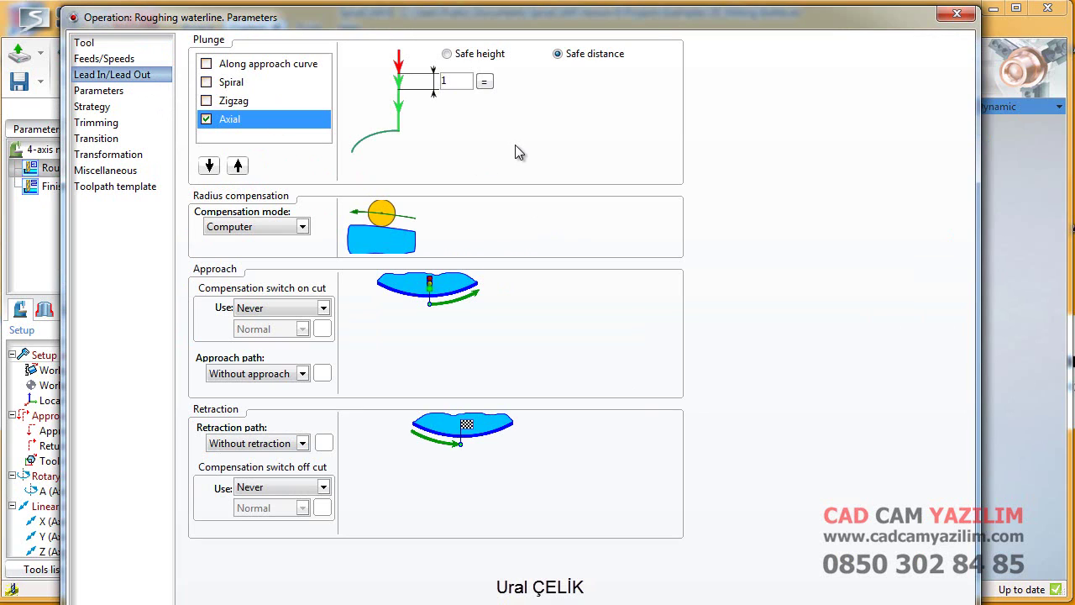
pyautogui.moveTo(452, 84); pyautogui.dragTo(429, 84)
pyautogui.click(286, 381)
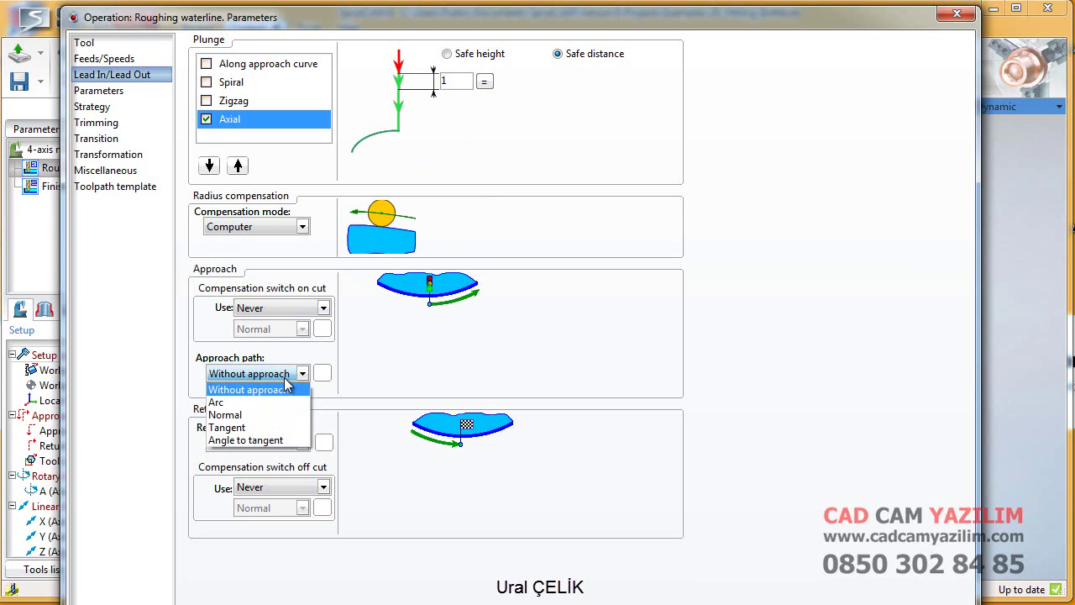
pyautogui.click(284, 377)
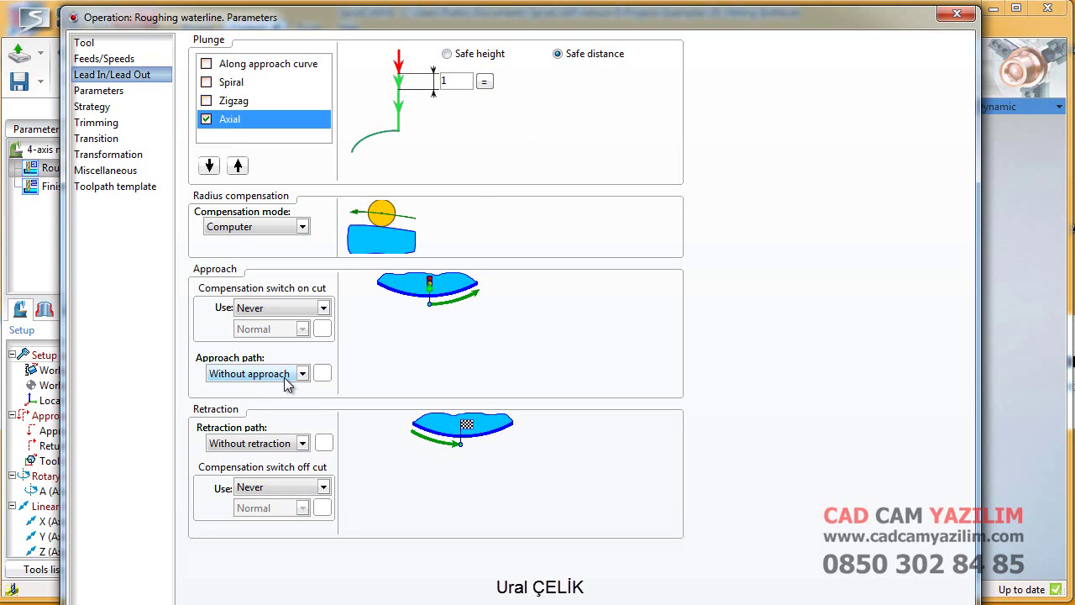
pyautogui.click(274, 452)
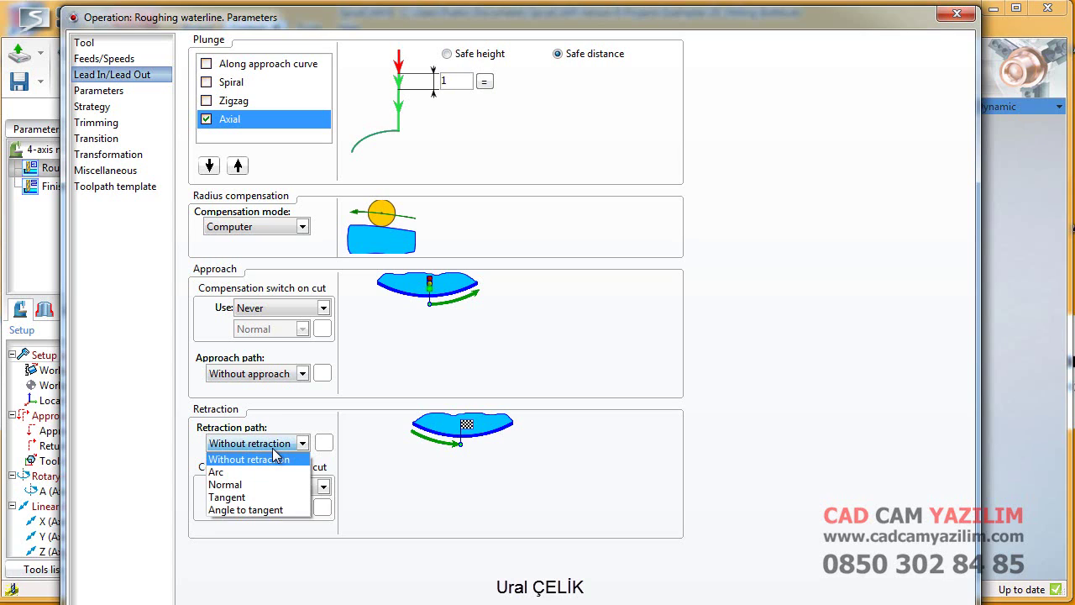
pyautogui.click(275, 421)
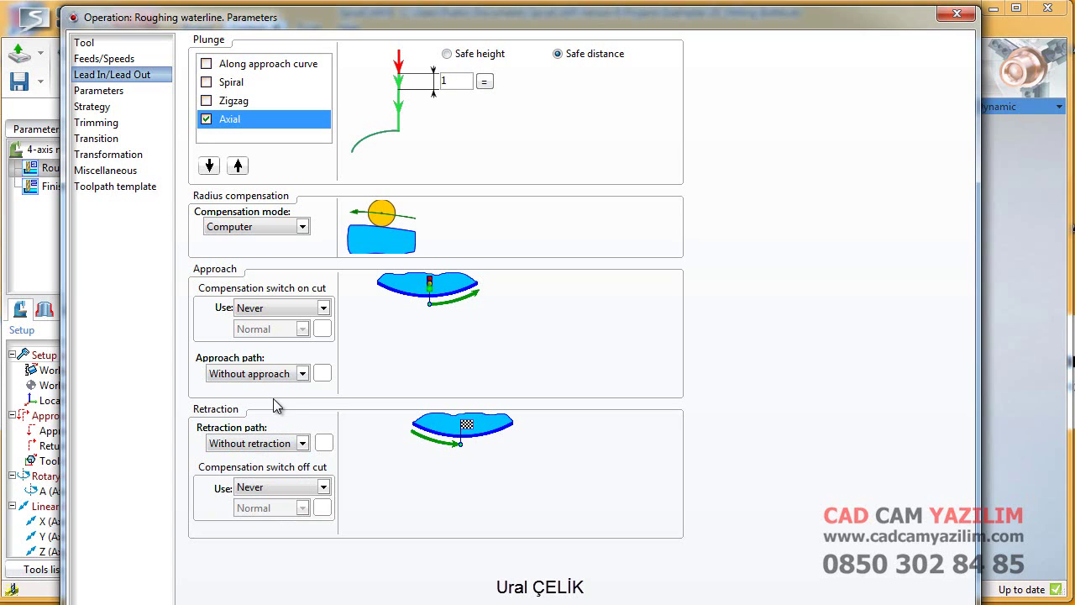
pyautogui.click(269, 494)
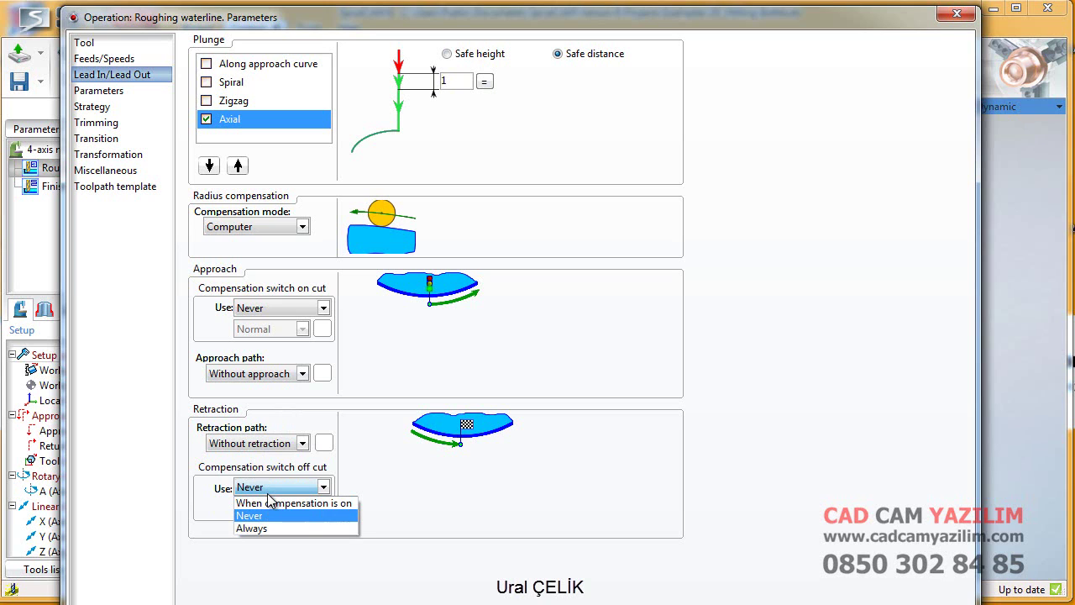
pyautogui.click(378, 468)
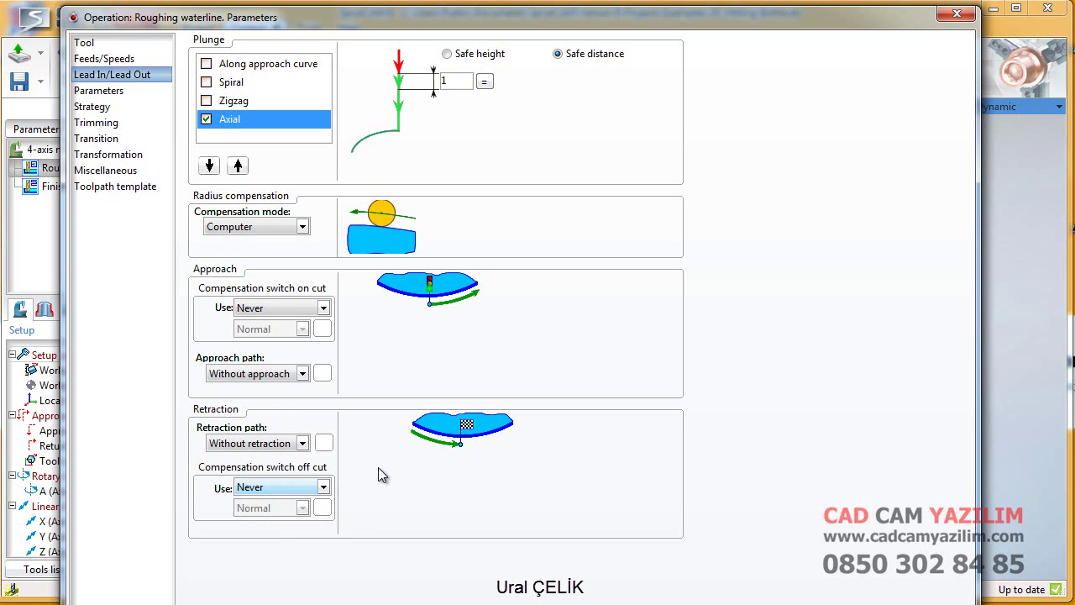
pyautogui.click(95, 92)
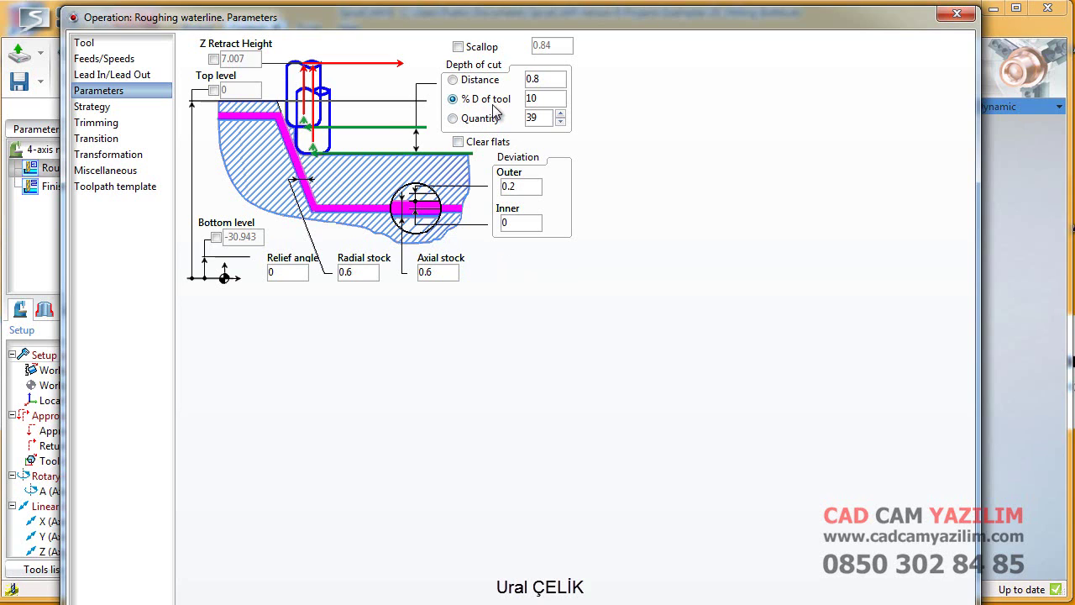
# Step: Review depth of cut (10 % of tool diameter), deviations, and 0.6 radial and axial stock
pyautogui.doubleClick(532, 98)
pyautogui.hotkey('shift', 'Tab')
pyautogui.press('Tab')
pyautogui.press('Tab')
pyautogui.doubleClick(526, 181)
pyautogui.click(527, 187)
pyautogui.doubleClick(503, 222)
pyautogui.doubleClick(435, 273)
pyautogui.doubleClick(372, 273)
pyautogui.click(112, 108)
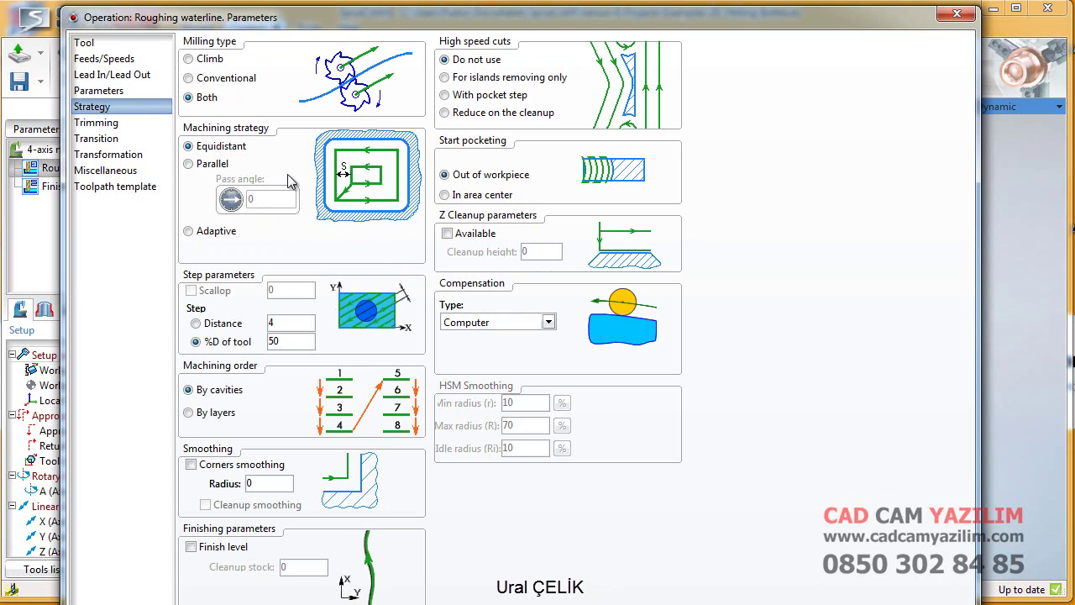
# Step: Use the Equidistant strategy with a 50 % step, machining by cavities
pyautogui.click(222, 165)
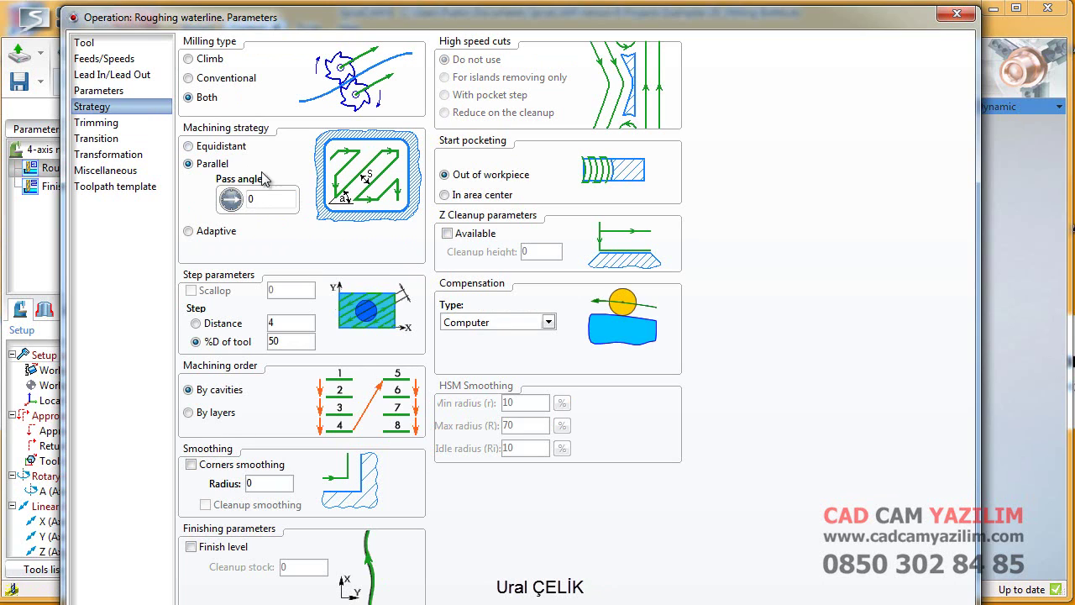
pyautogui.click(209, 150)
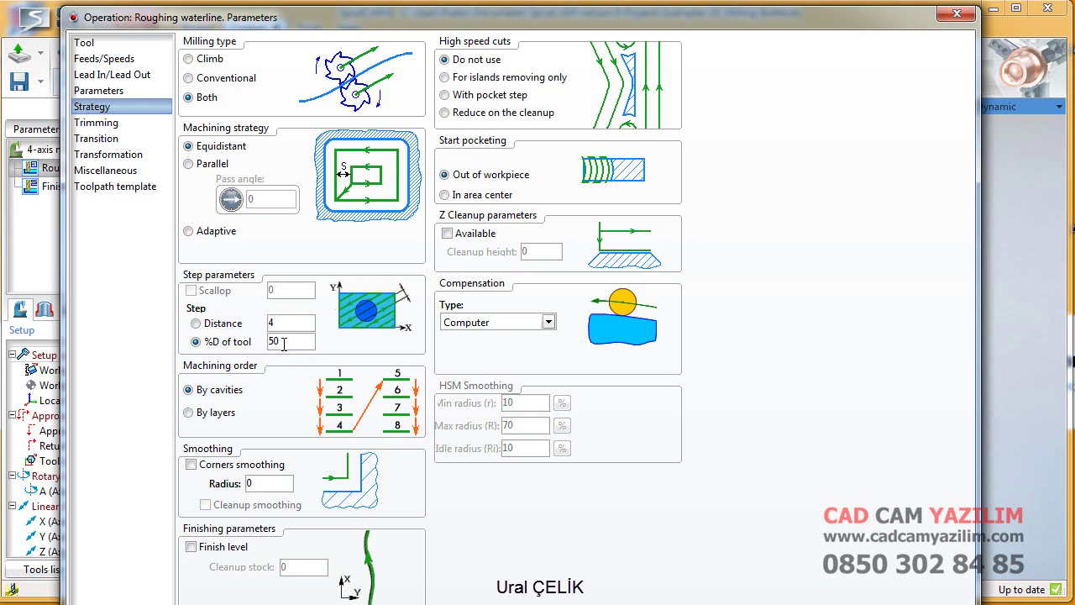
pyautogui.moveTo(284, 343); pyautogui.dragTo(271, 341)
pyautogui.click(220, 415)
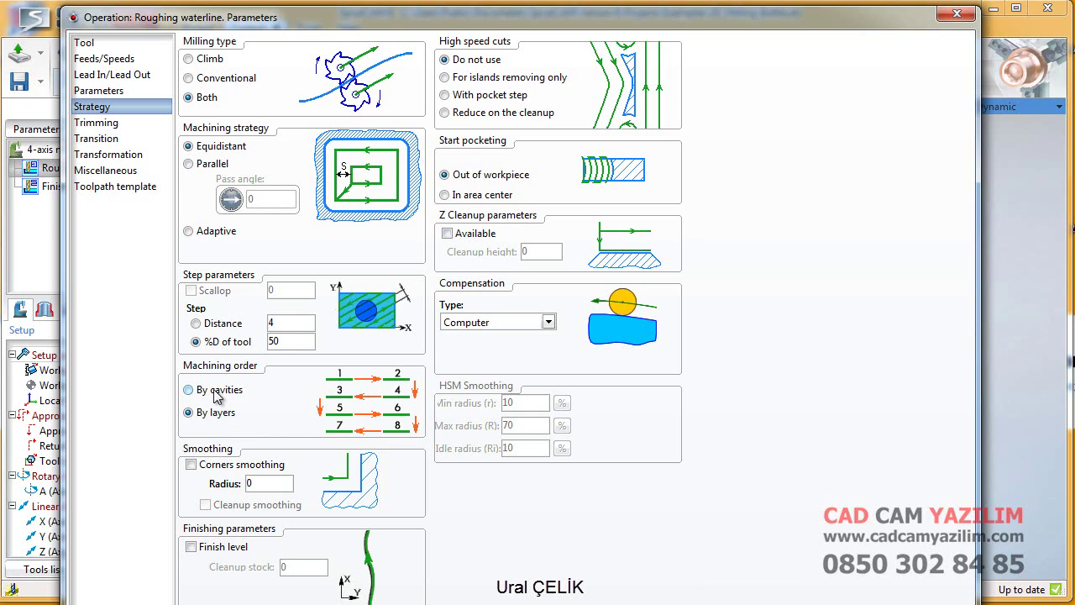
pyautogui.click(220, 391)
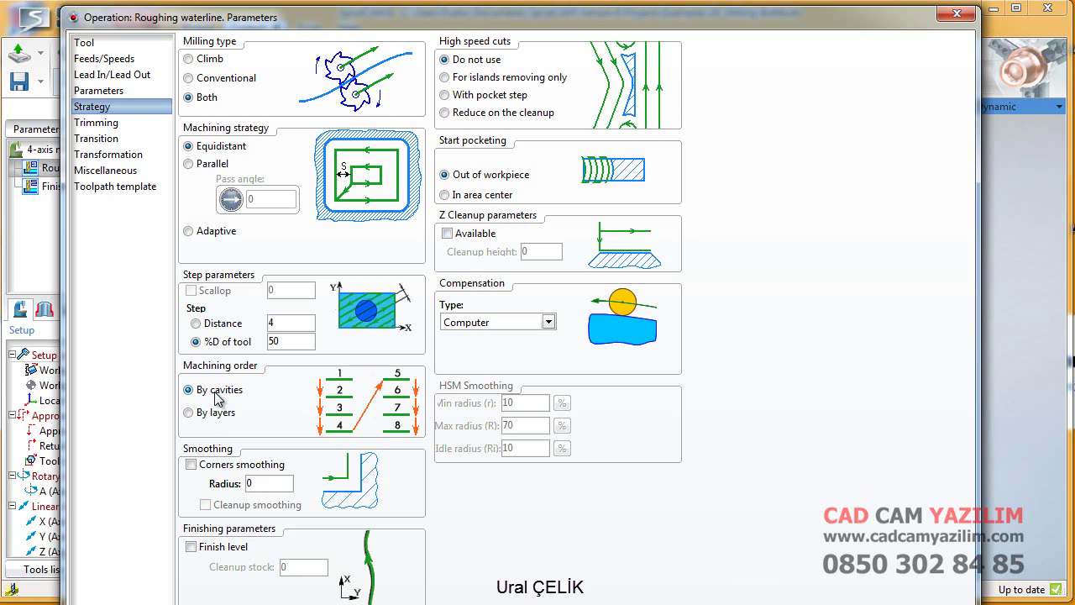
pyautogui.click(220, 415)
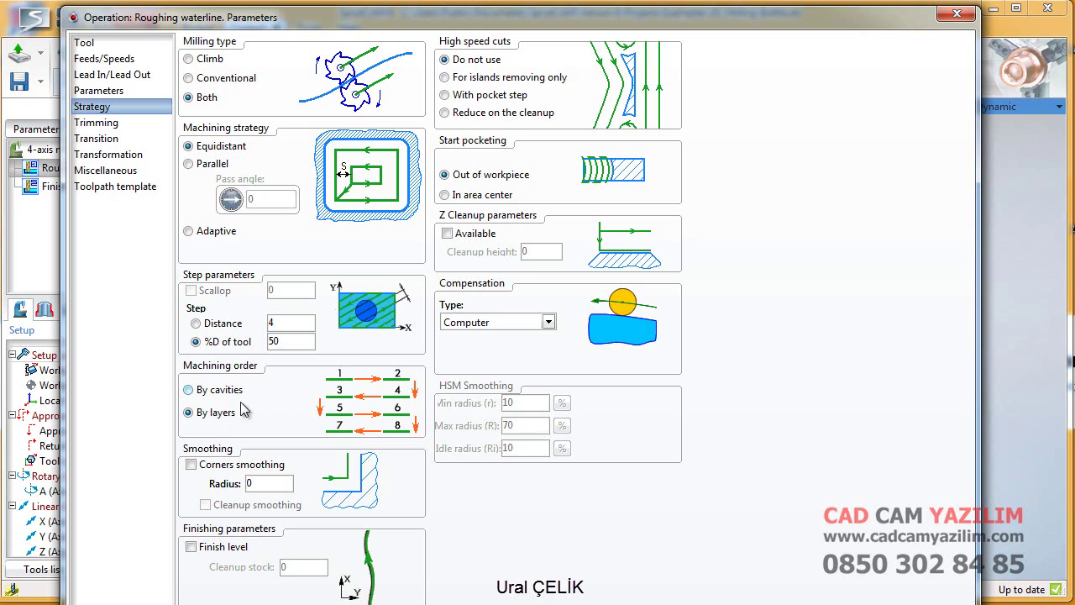
pyautogui.click(227, 390)
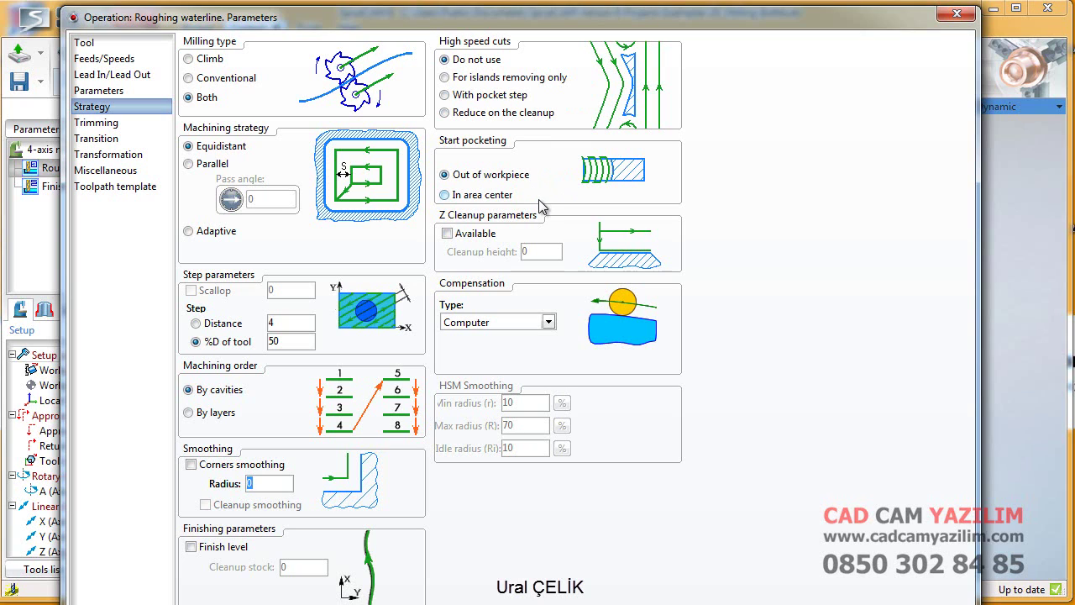
# Step: Keep the compensation type as Computer after trying Reverse wear
pyautogui.click(532, 322)
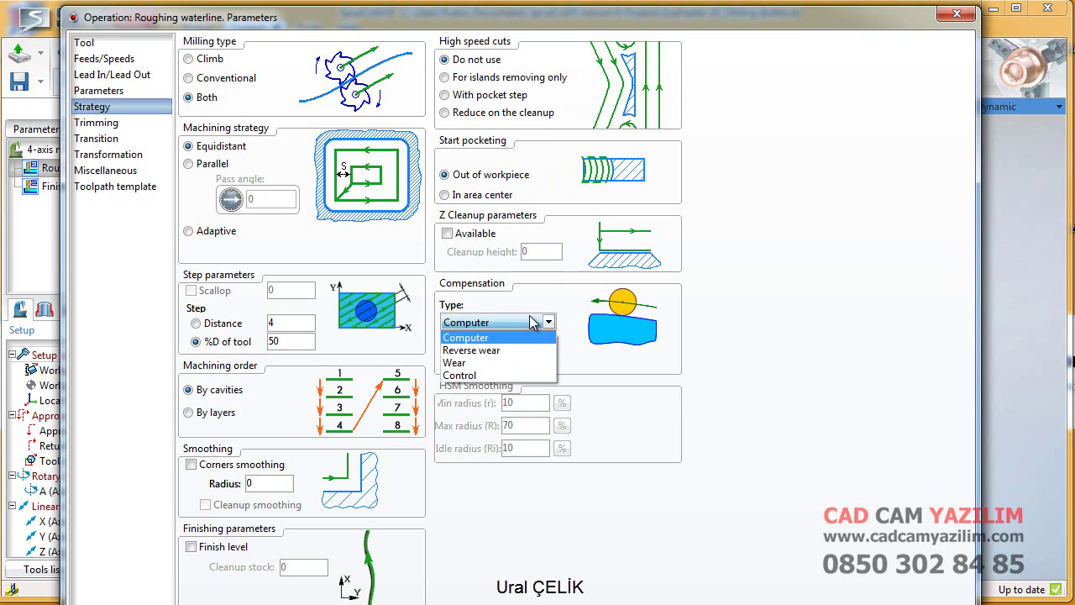
pyautogui.click(519, 287)
pyautogui.click(524, 323)
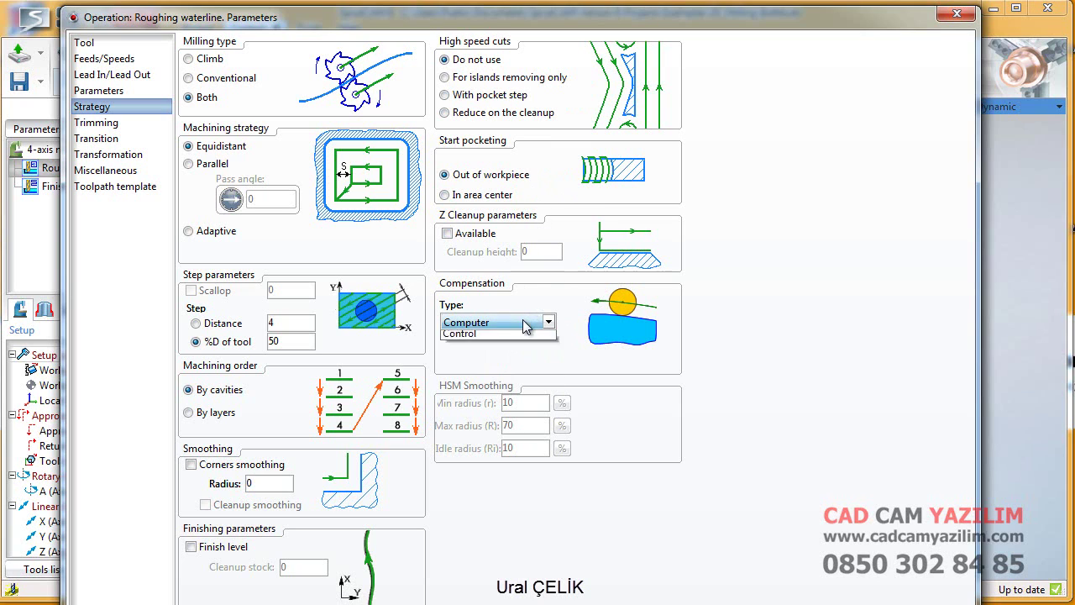
pyautogui.click(512, 346)
pyautogui.click(507, 324)
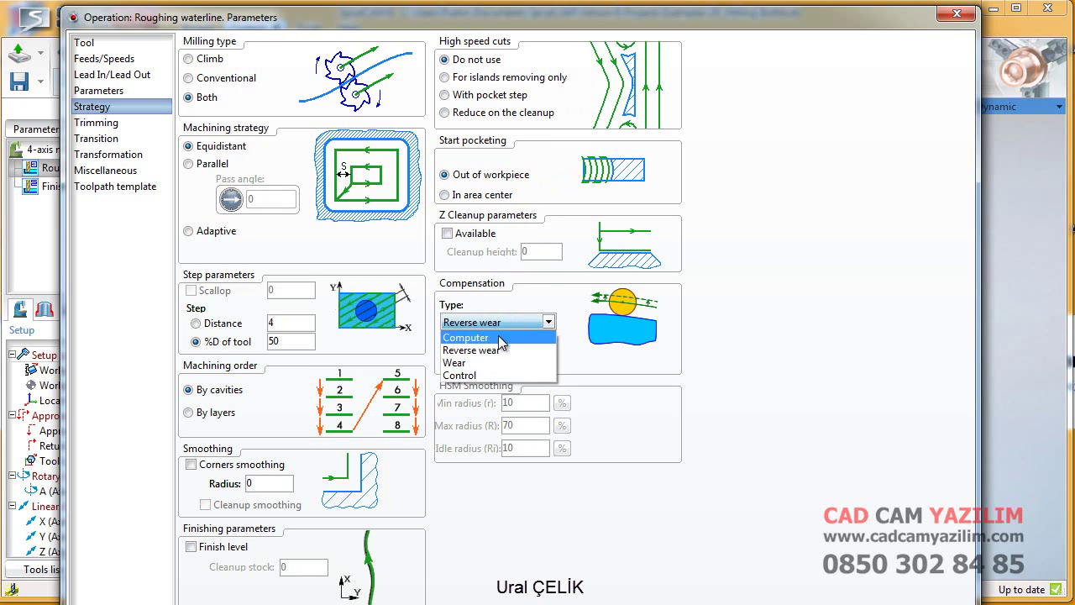
pyautogui.click(502, 337)
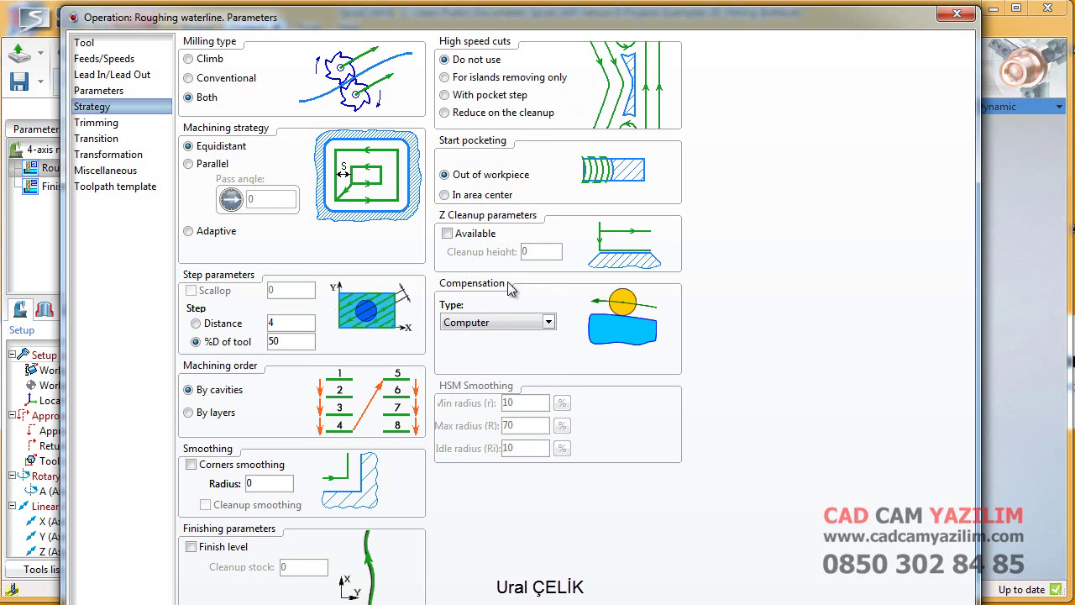
pyautogui.click(96, 125)
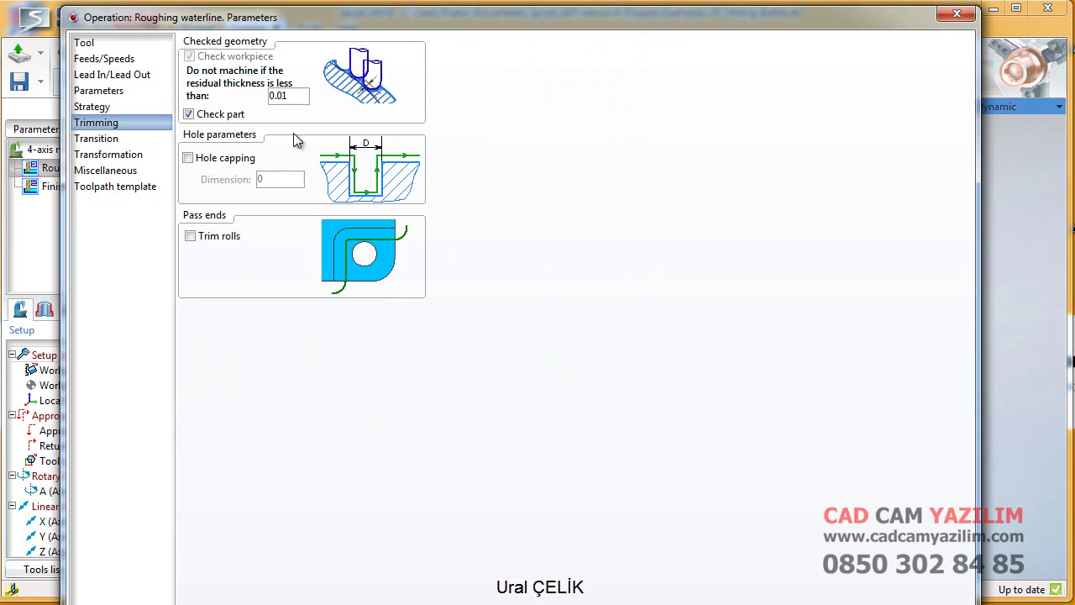
# Step: Browse the trimming (0.01 residual thickness), transition, transformation, miscellaneous and toolpath template pages
pyautogui.doubleClick(284, 95)
pyautogui.click(106, 140)
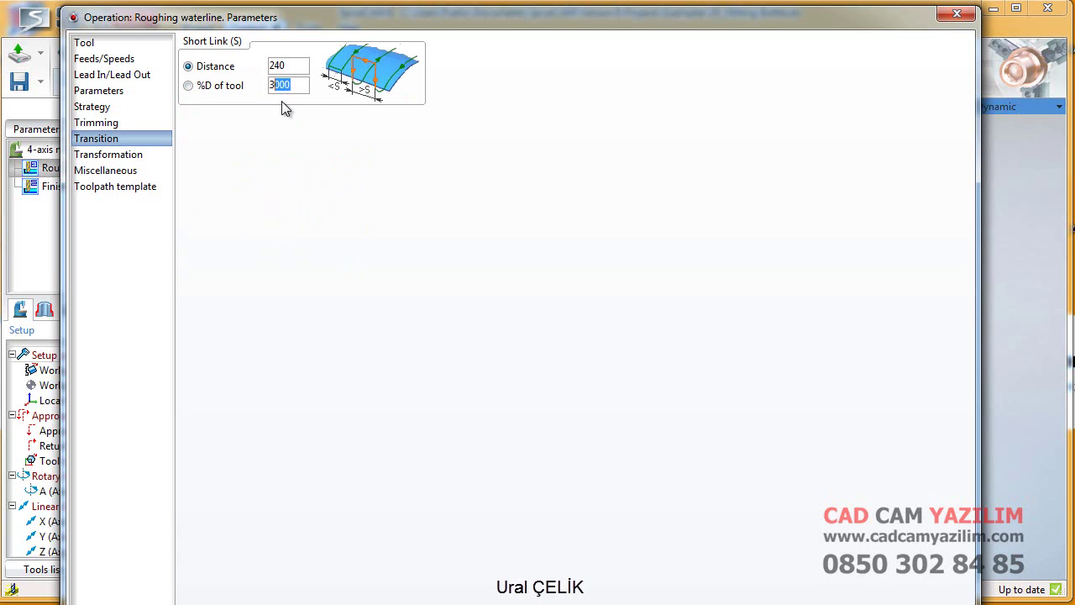
pyautogui.click(137, 155)
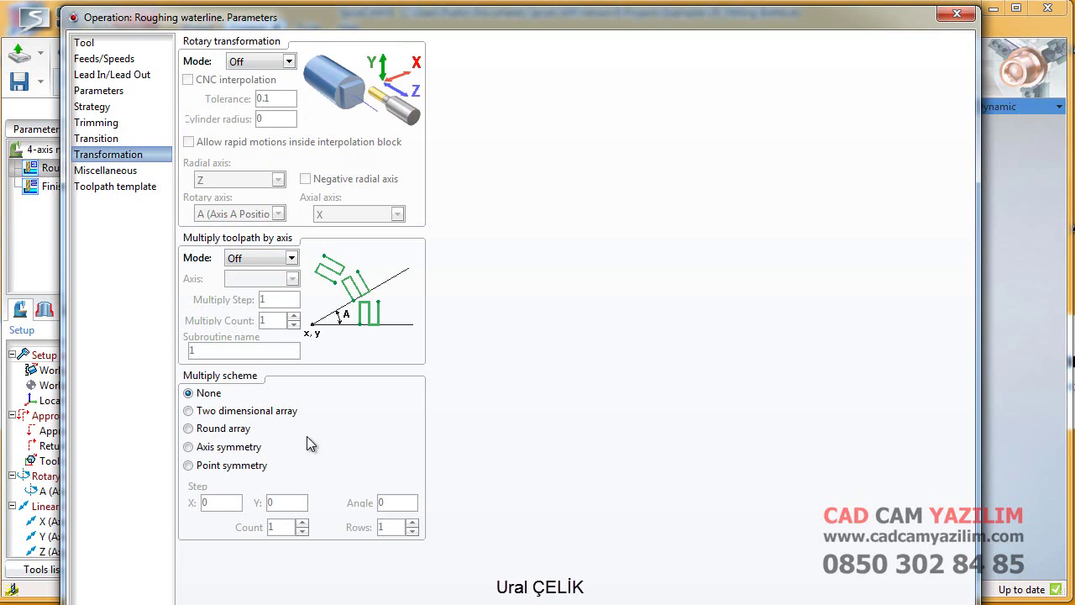
pyautogui.click(133, 173)
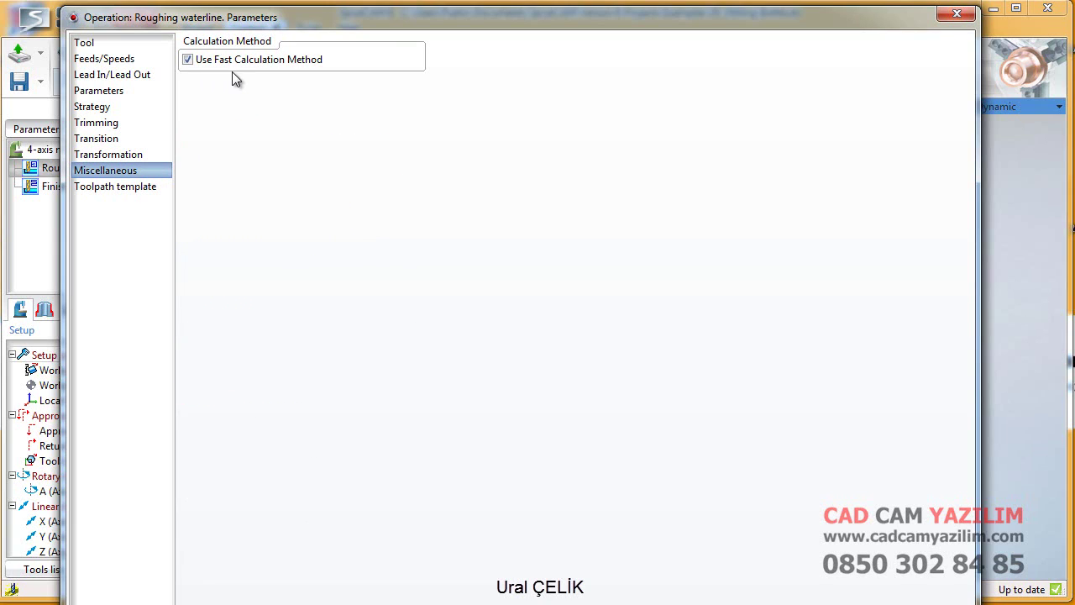
pyautogui.click(144, 187)
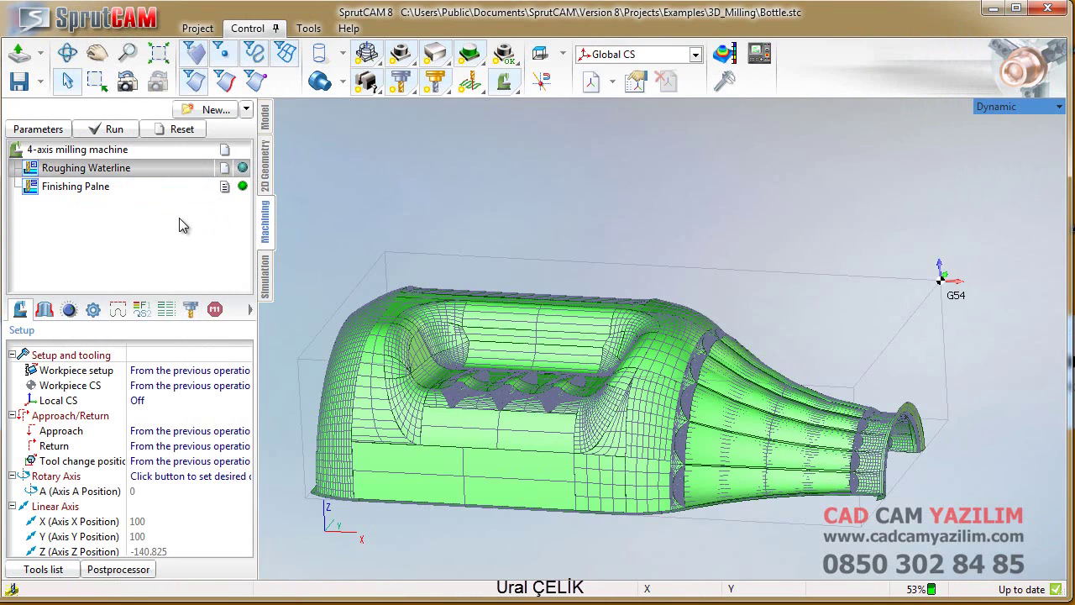
# Step: Calculate the Roughing Waterline toolpath and view the stock with its passes in simulation
pyautogui.click(225, 199)
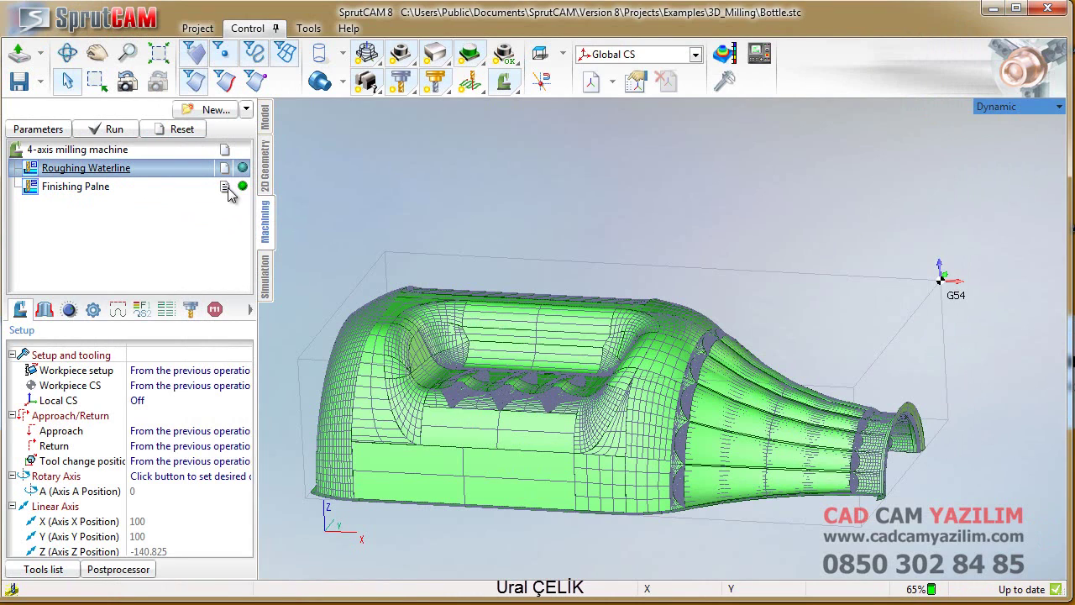
pyautogui.click(116, 129)
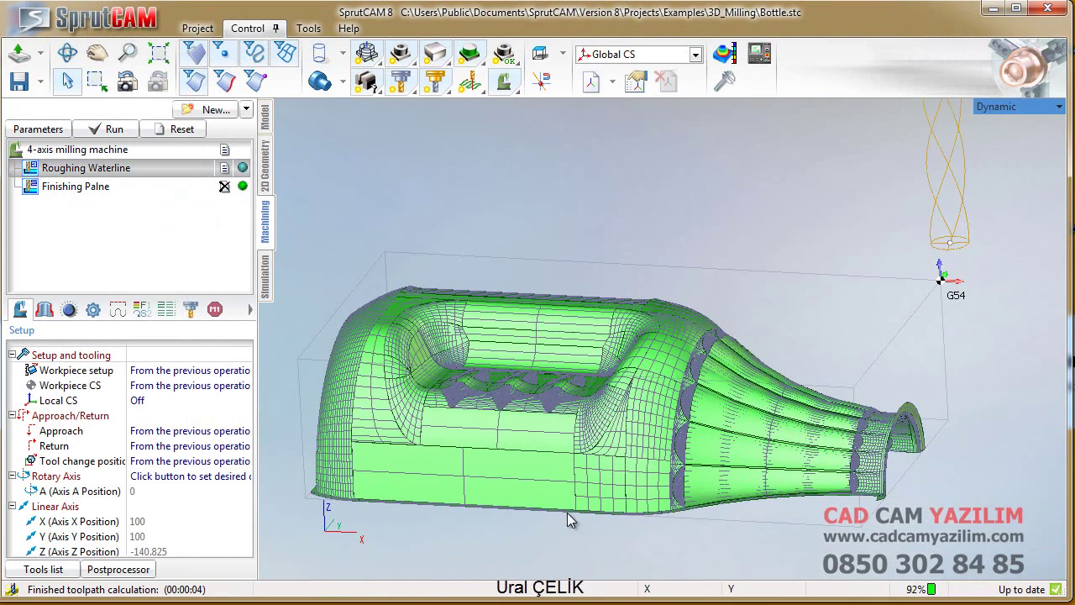
pyautogui.click(266, 277)
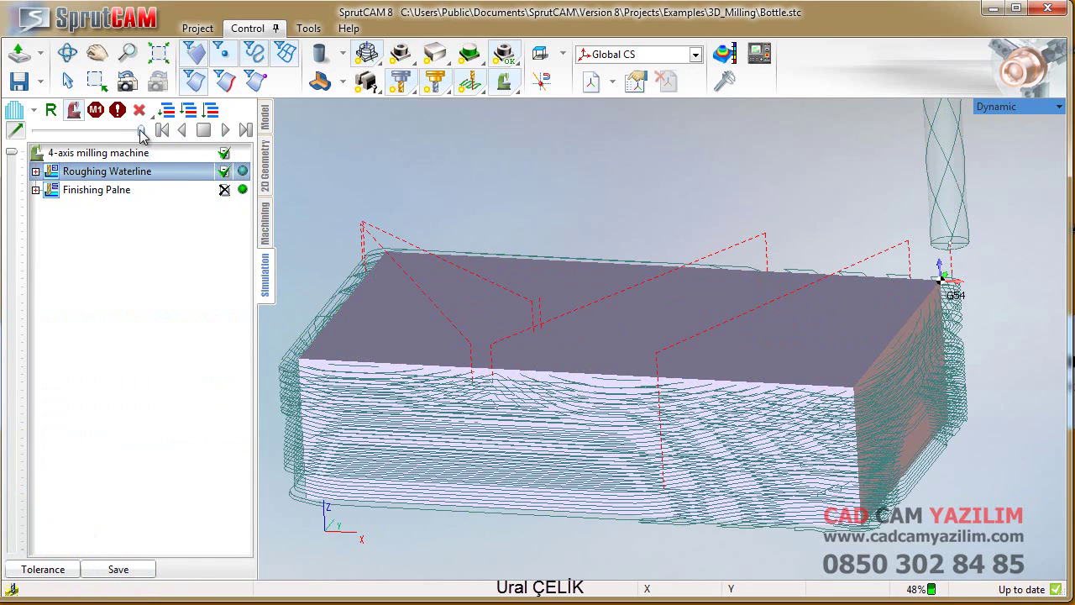
# Step: Play the roughing simulation at increasing speed, orbiting the view until the rough bottle emerges
pyautogui.moveTo(140, 130); pyautogui.dragTo(102, 133)
pyautogui.click(226, 130)
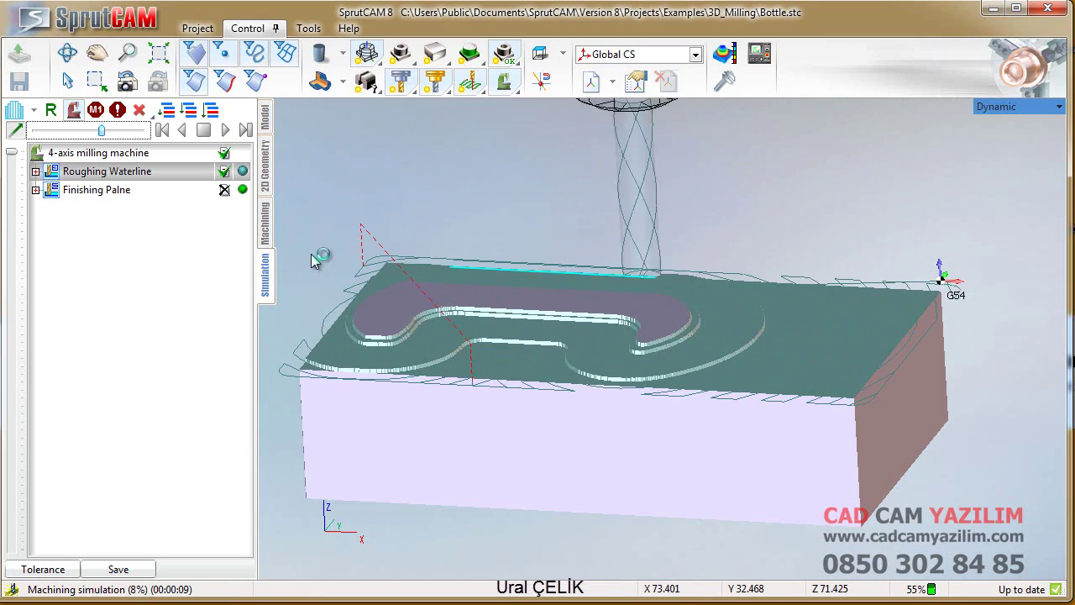
pyautogui.click(113, 132)
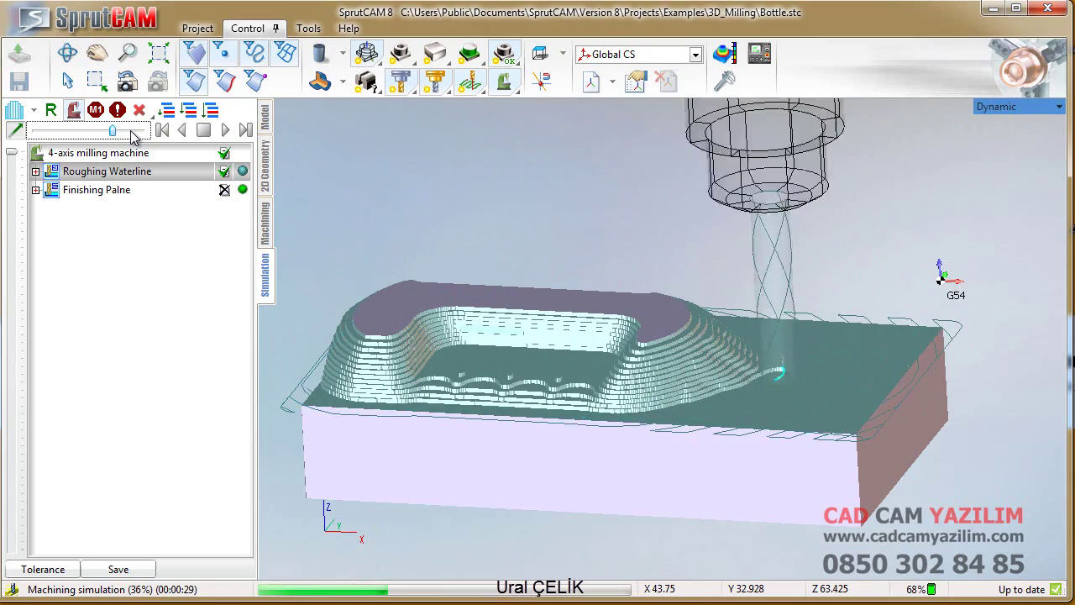
pyautogui.click(134, 132)
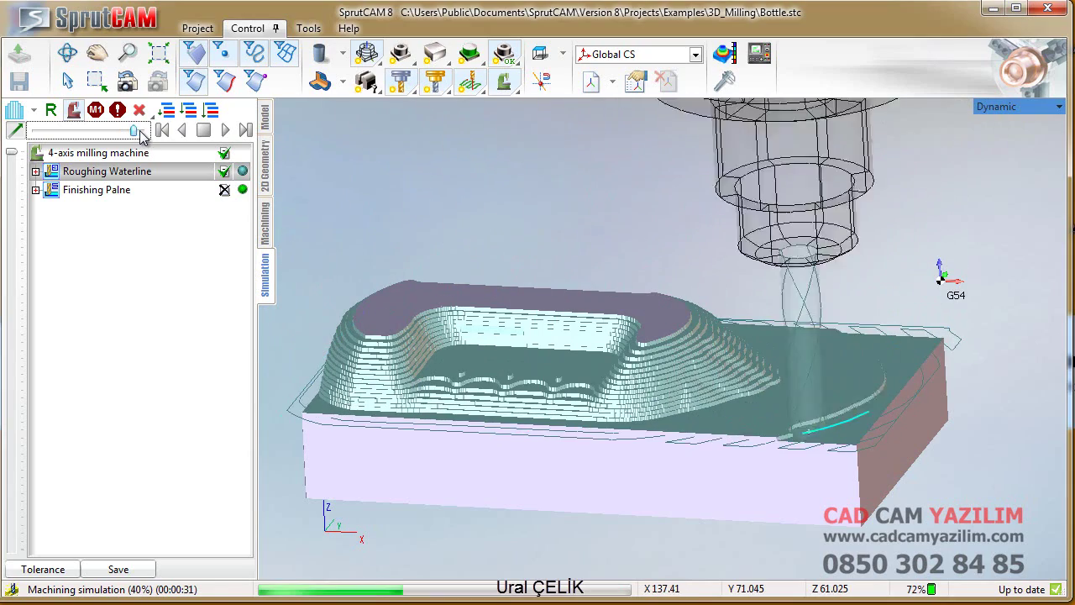
pyautogui.moveTo(466, 354)
pyautogui.mouseDown(button='right')
pyautogui.moveTo(476, 377)
pyautogui.moveTo(515, 388)
pyautogui.mouseUp(button='right')
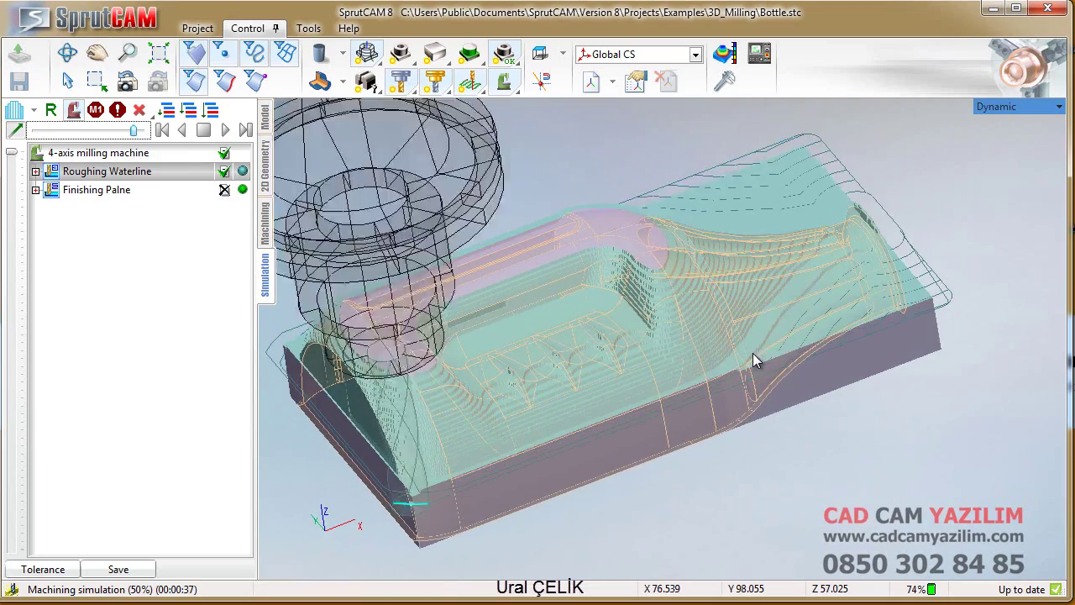
pyautogui.click(145, 131)
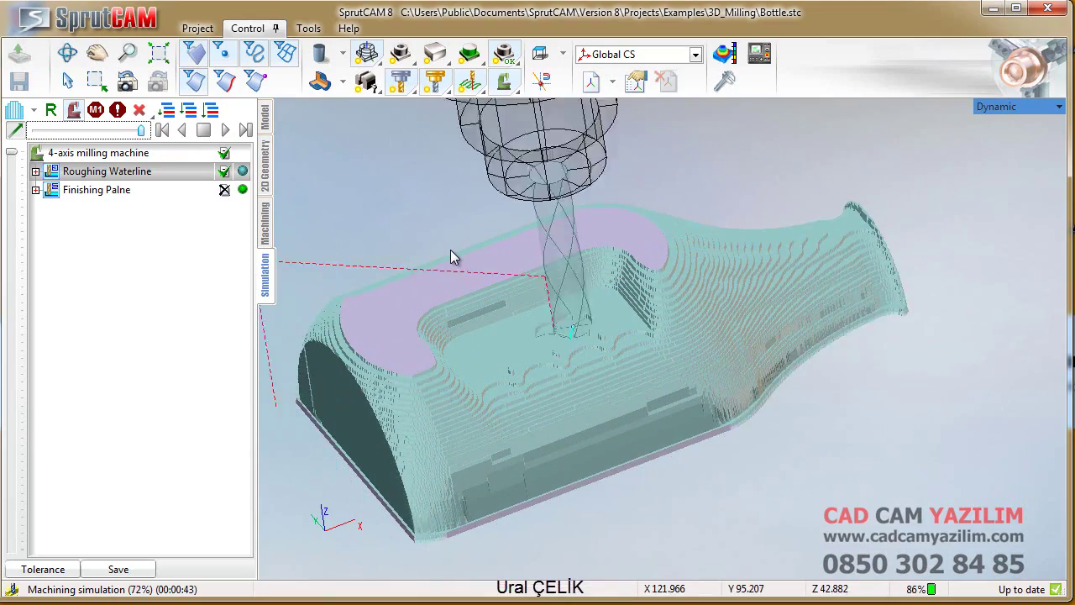
pyautogui.moveTo(603, 280); pyautogui.dragTo(439, 312, button='right')
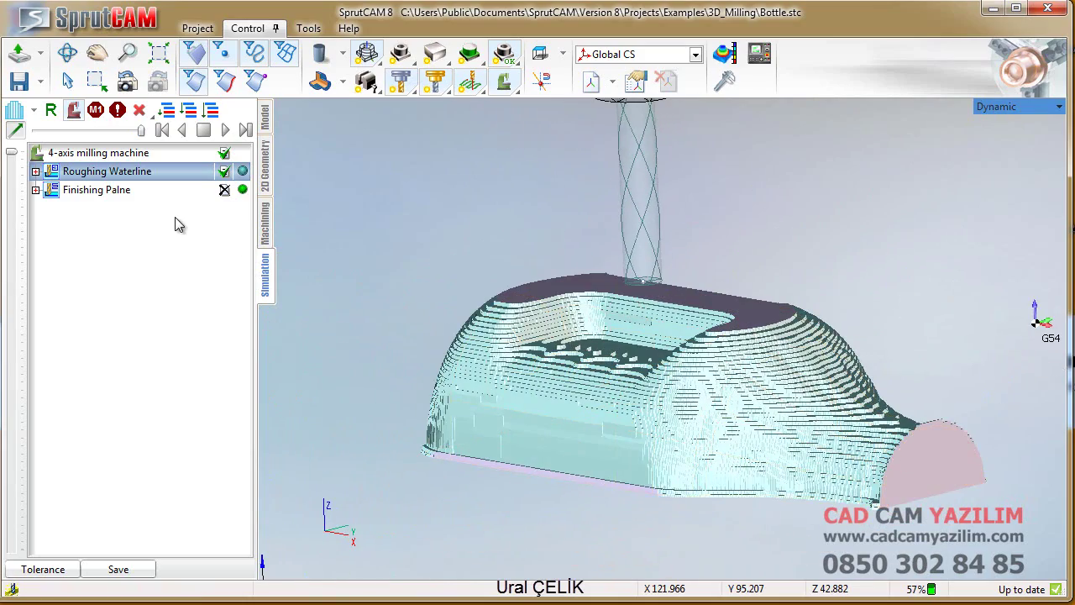
pyautogui.click(264, 222)
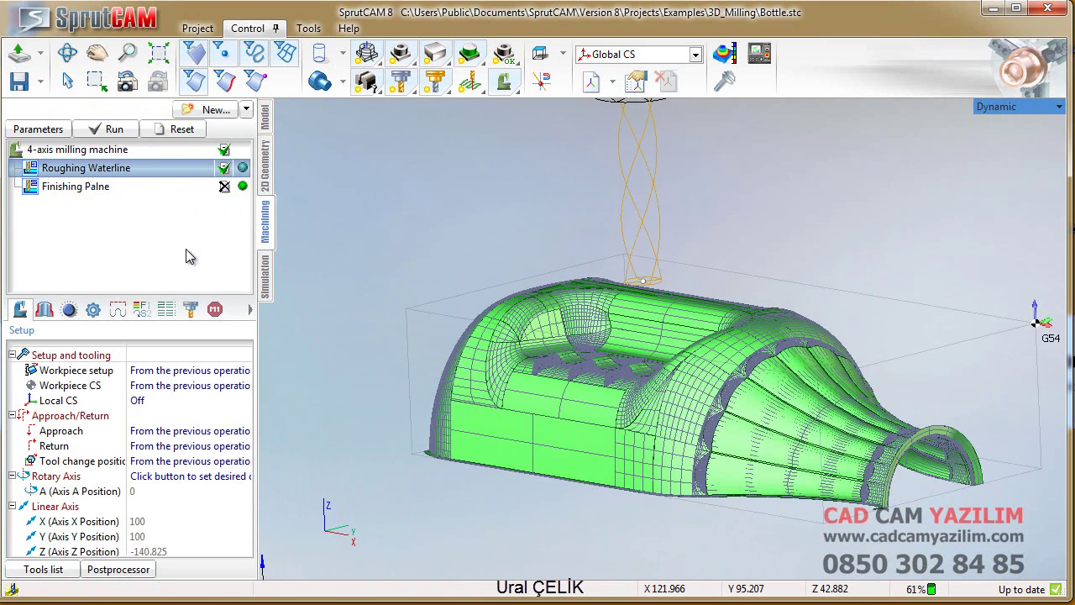
# Step: Check Finishing Palne's 6 mm spherical mill (L 40) and its 530.516 rpm, cut feed 200
pyautogui.doubleClick(132, 187)
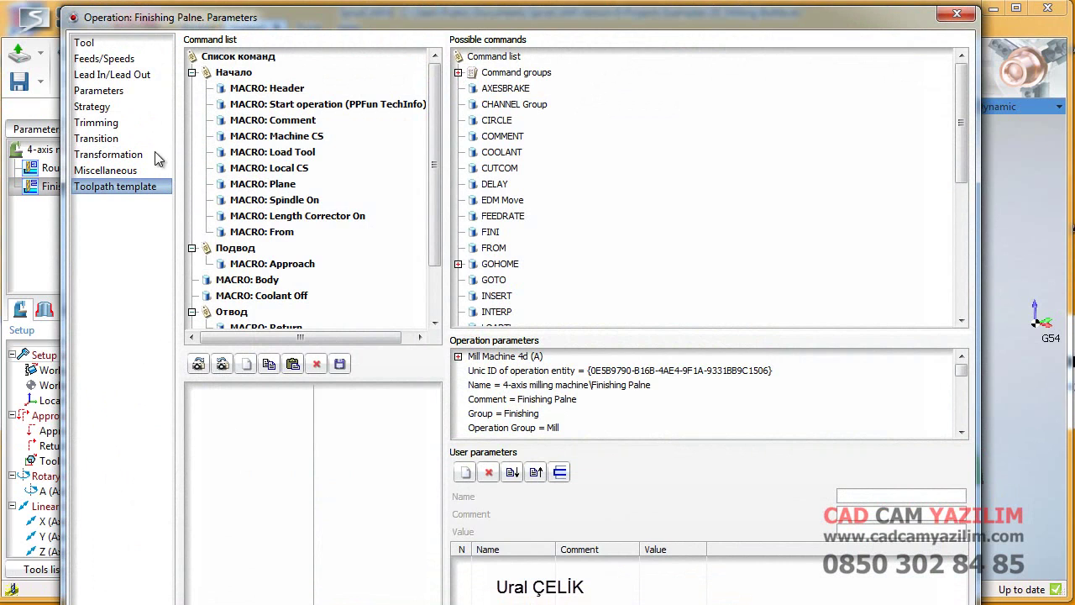
pyautogui.click(98, 47)
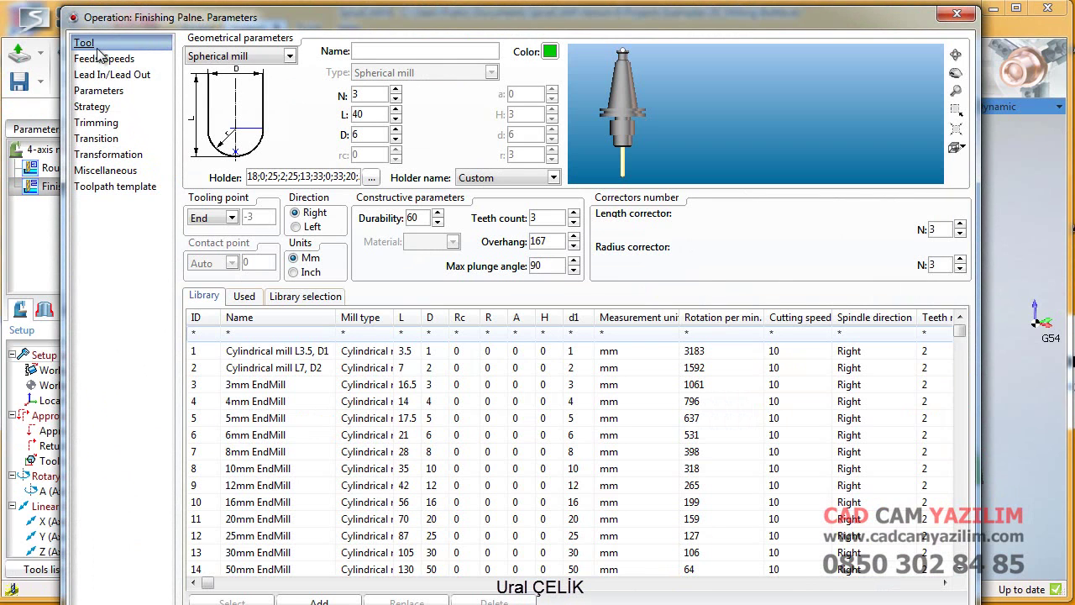
pyautogui.doubleClick(358, 112)
pyautogui.doubleClick(365, 135)
pyautogui.click(104, 59)
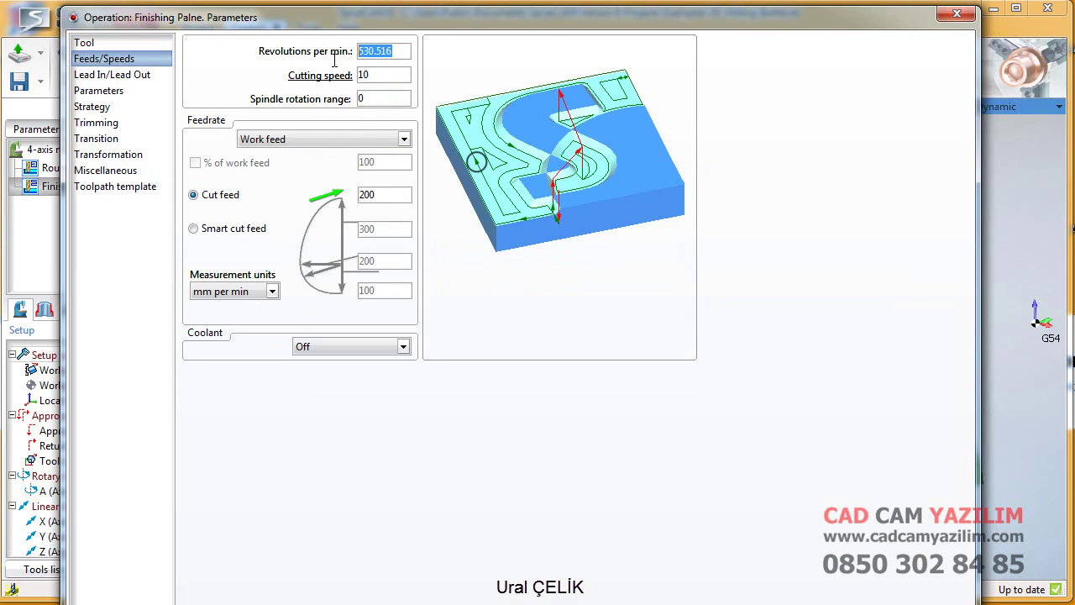
# Step: Review the 200 cut feed and lead-in/lead-out distances, ending on the depth parameters page
pyautogui.click(378, 195)
pyautogui.doubleClick(348, 194)
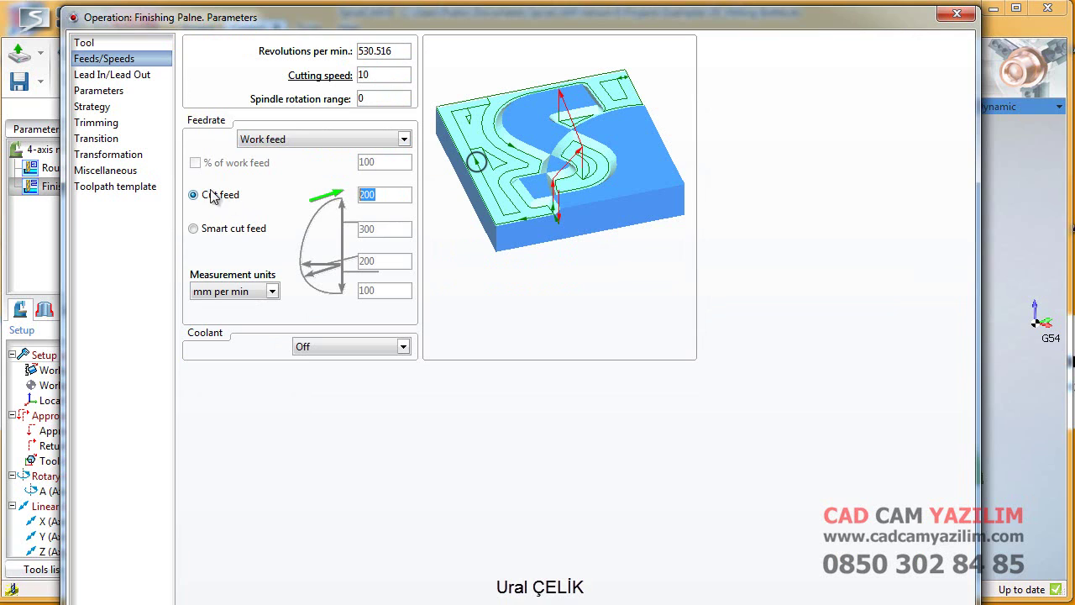
pyautogui.click(128, 74)
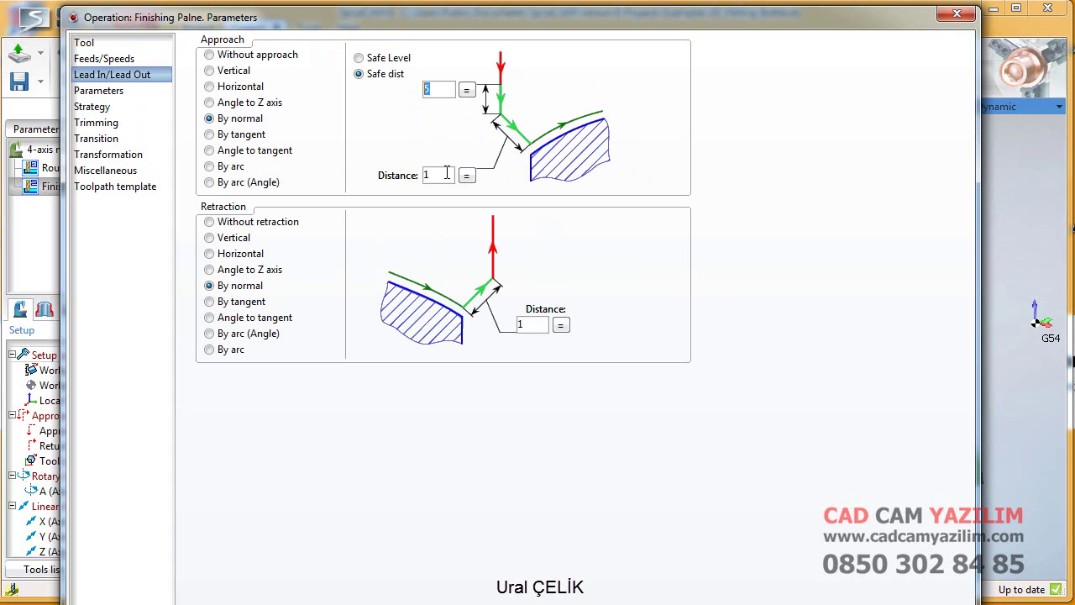
pyautogui.press('Tab')
pyautogui.click(105, 93)
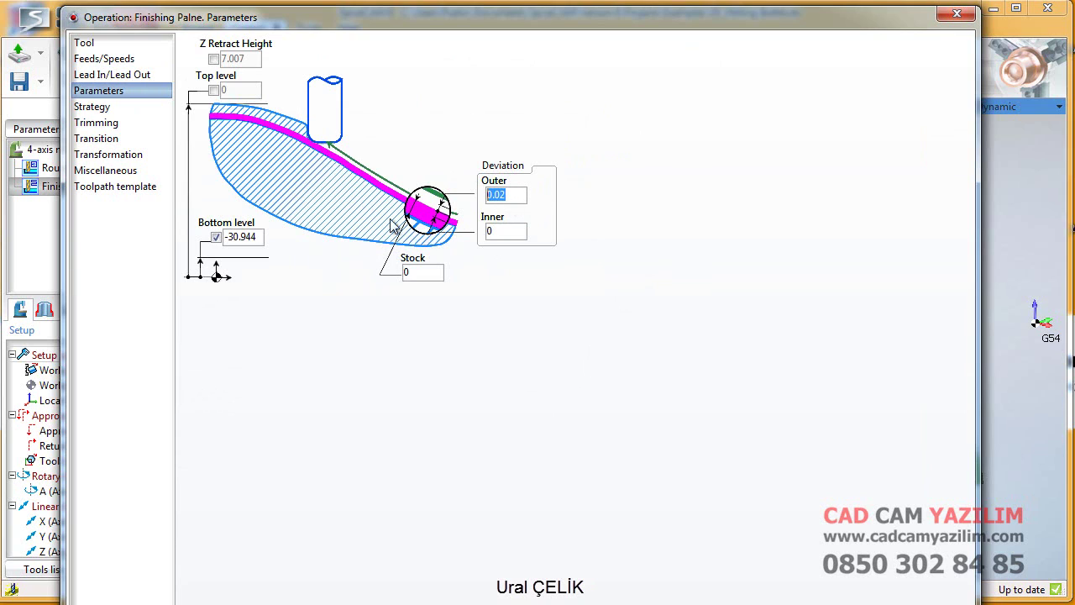
# Step: Check the -30.944 bottom level and the strategy page, then show the trimming settings
pyautogui.moveTo(260, 236); pyautogui.dragTo(234, 236)
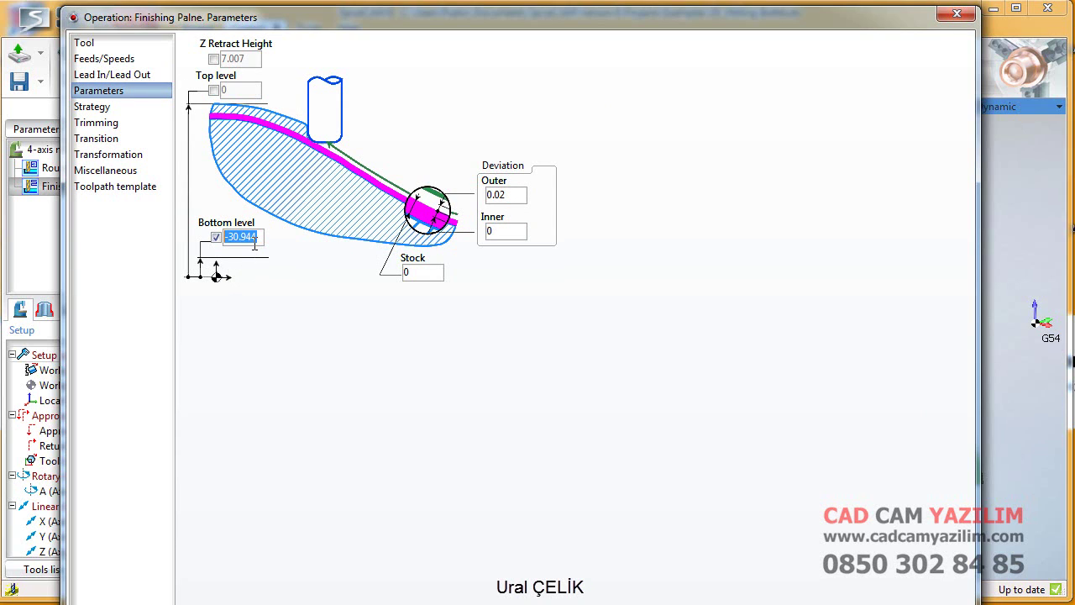
pyautogui.click(125, 107)
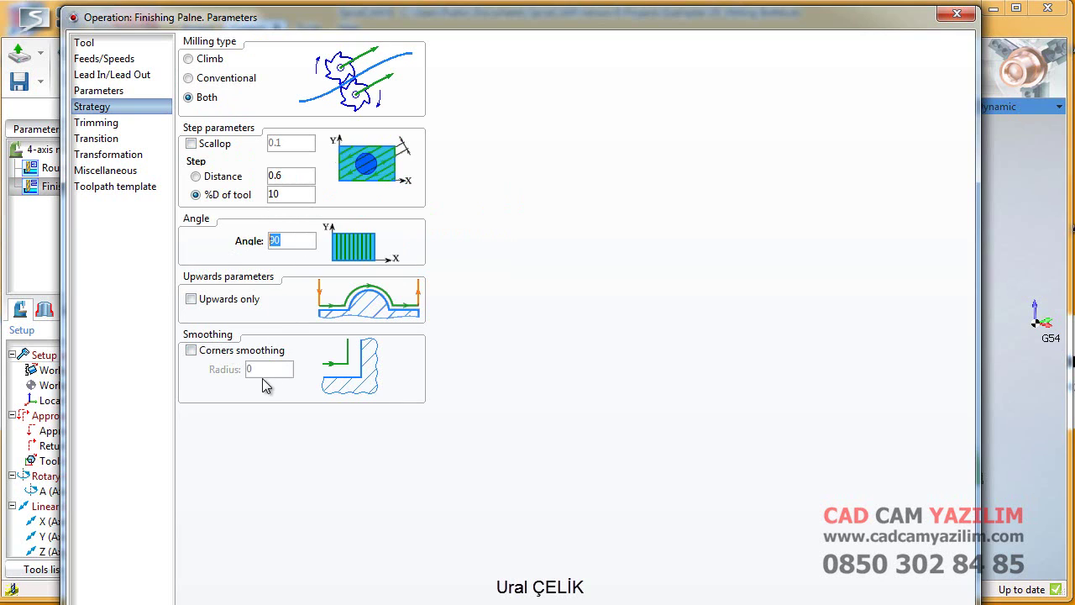
pyautogui.click(110, 123)
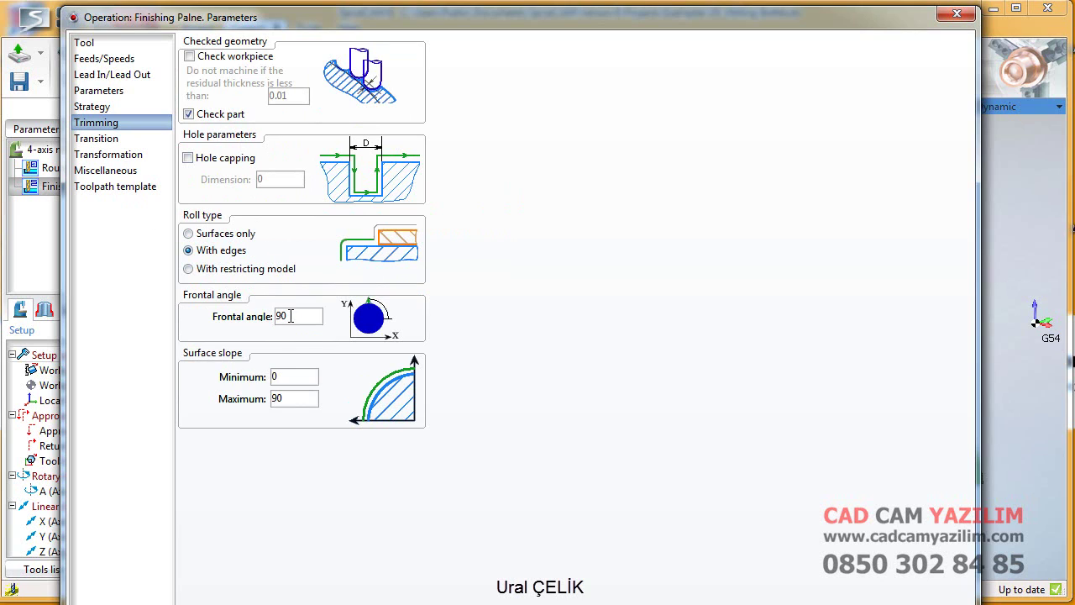
# Step: Check frontal angle 90 and slope 90, browse the remaining setting pages, and close the dialog
pyautogui.moveTo(306, 320); pyautogui.dragTo(230, 326)
pyautogui.moveTo(299, 398); pyautogui.dragTo(216, 374)
pyautogui.click(109, 140)
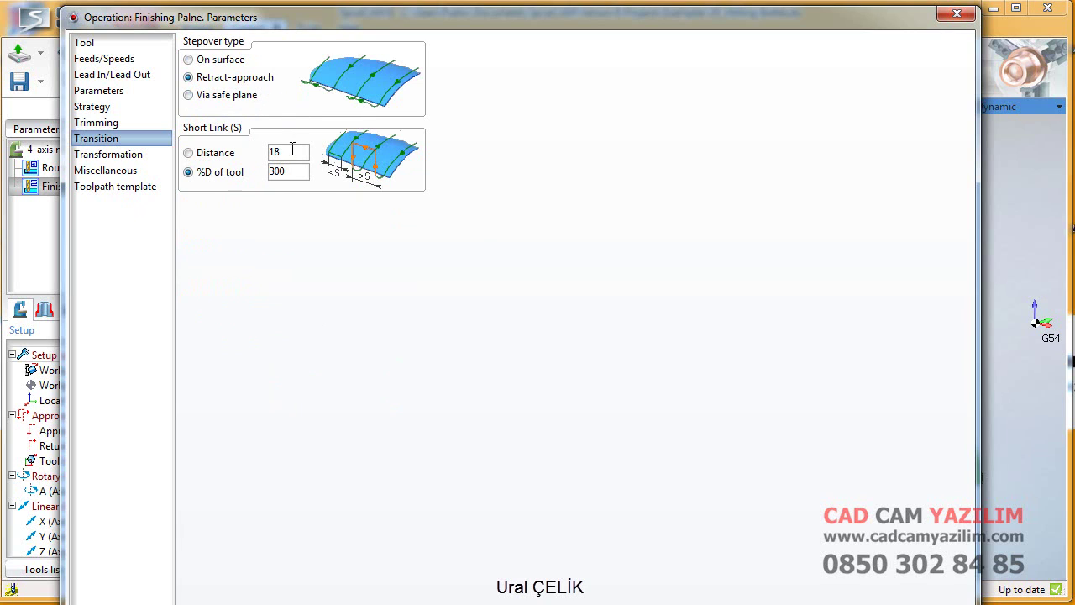
pyautogui.click(134, 156)
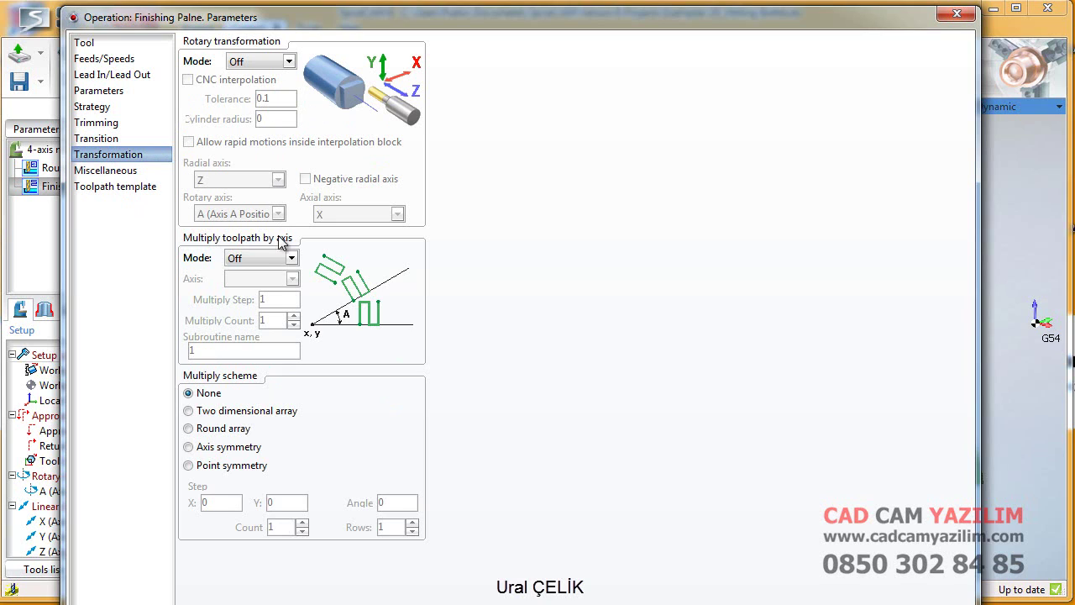
pyautogui.click(117, 173)
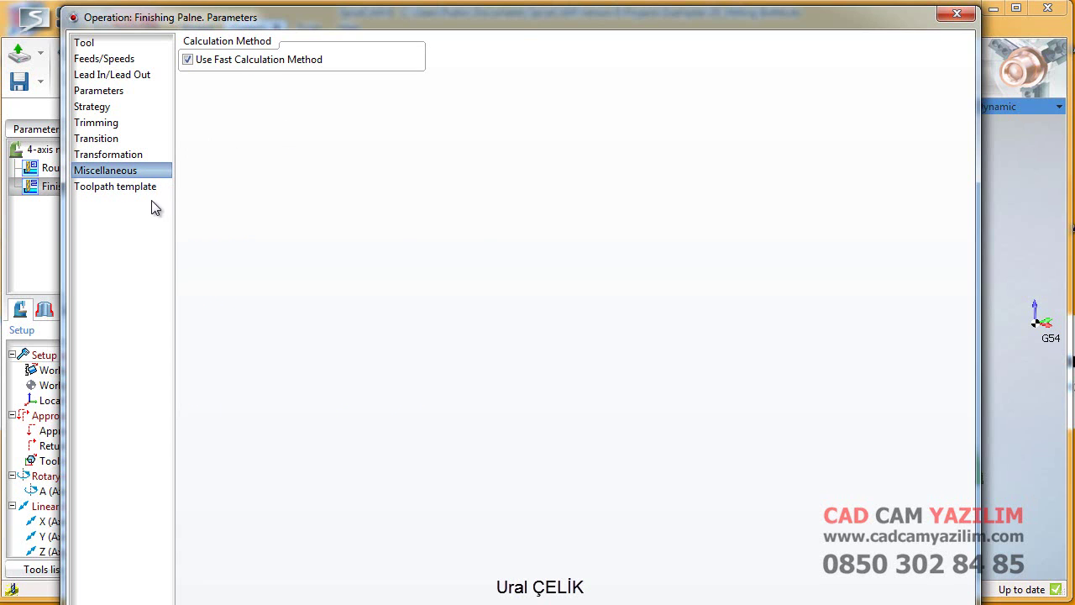
pyautogui.click(133, 190)
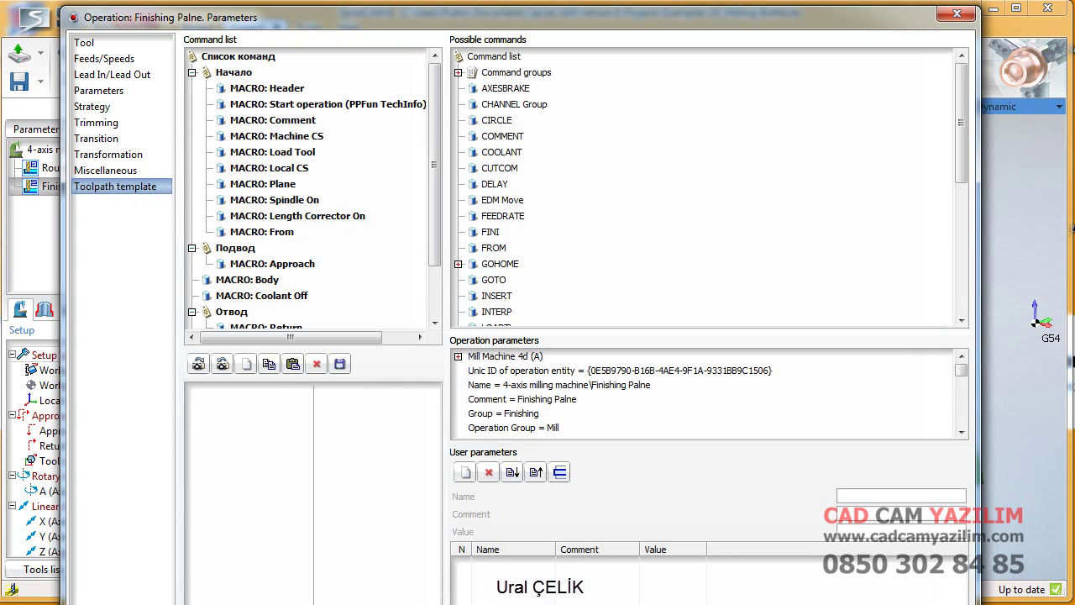
pyautogui.press('Return')
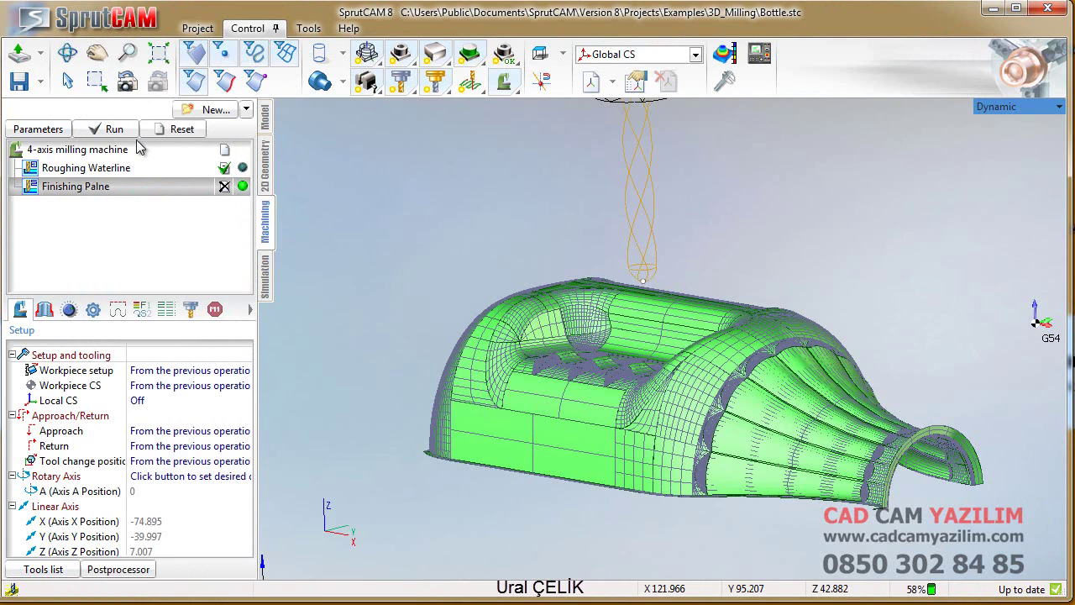
# Step: Calculate toolpaths for Roughing Waterline and Finishing Palne, then select Finishing Palne
pyautogui.click(112, 129)
pyautogui.click(172, 131)
pyautogui.click(110, 131)
pyautogui.click(226, 188)
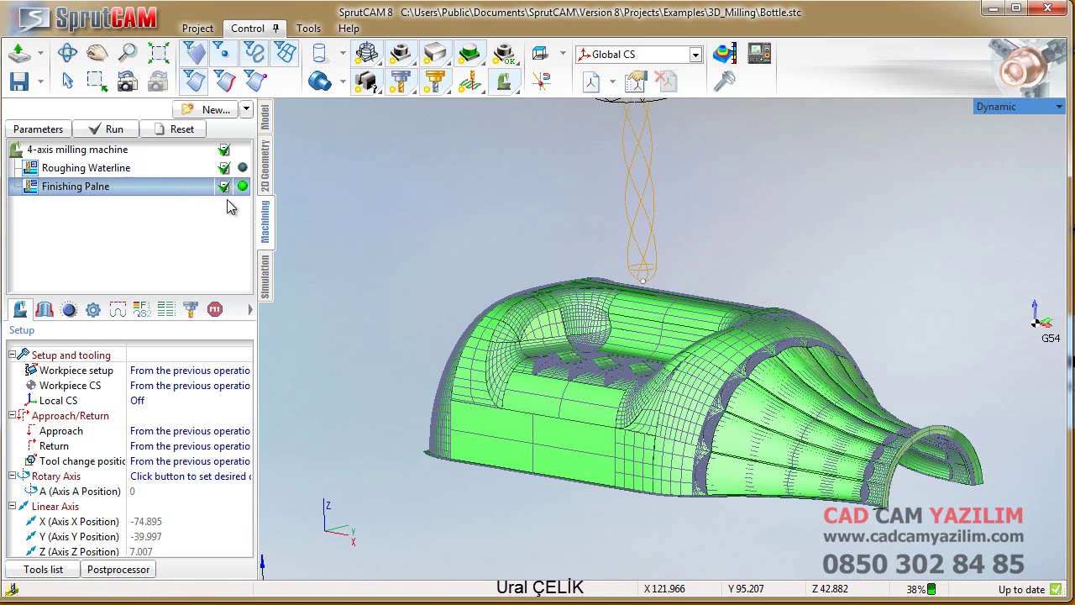
# Step: Start the machining simulation at a reduced playback speed
pyautogui.click(267, 281)
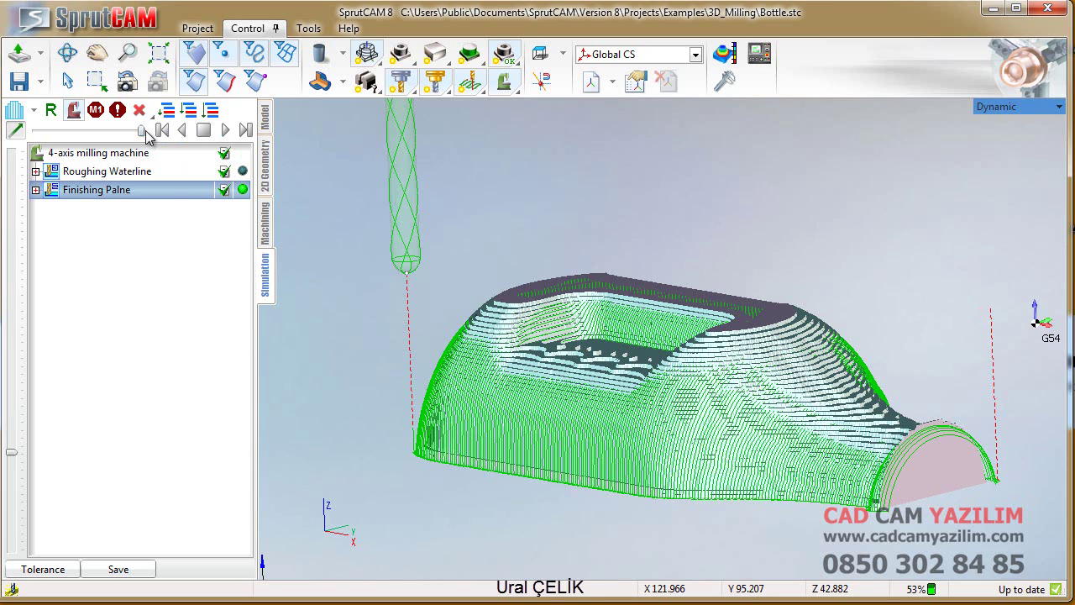
pyautogui.moveTo(141, 130); pyautogui.dragTo(100, 132)
pyautogui.click(225, 130)
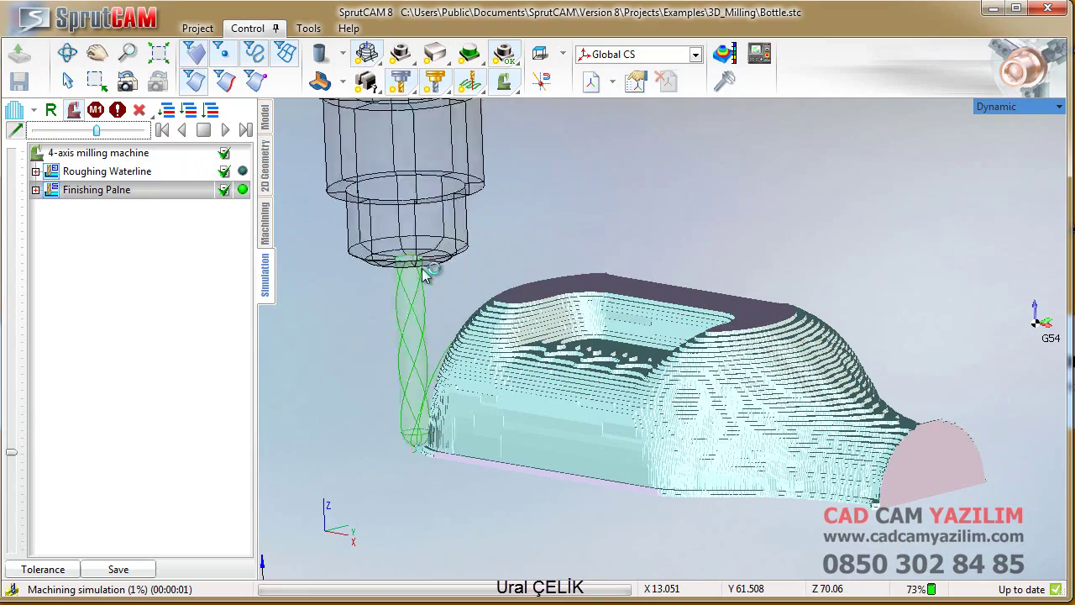
# Step: Zoom and orbit the bottle to watch the finishing pass from several angles
pyautogui.scroll(2, 458, 349)
pyautogui.scroll(3, 462, 370)
pyautogui.scroll(2, 466, 390)
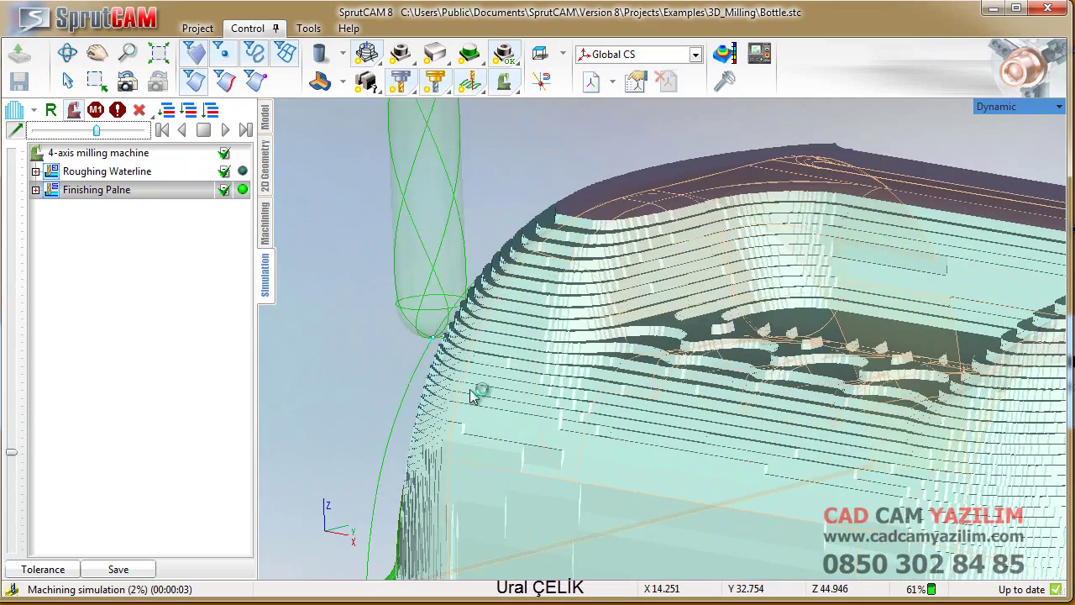
pyautogui.scroll(-2, 472, 406)
pyautogui.scroll(-3, 472, 406)
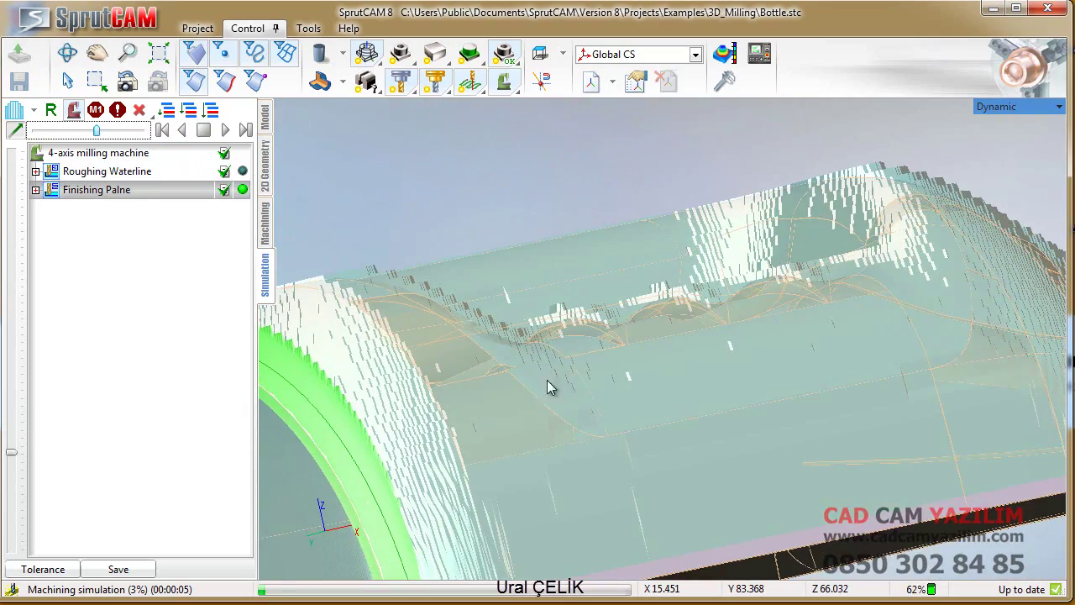
pyautogui.scroll(-2, 404, 392)
pyautogui.scroll(3, 404, 392)
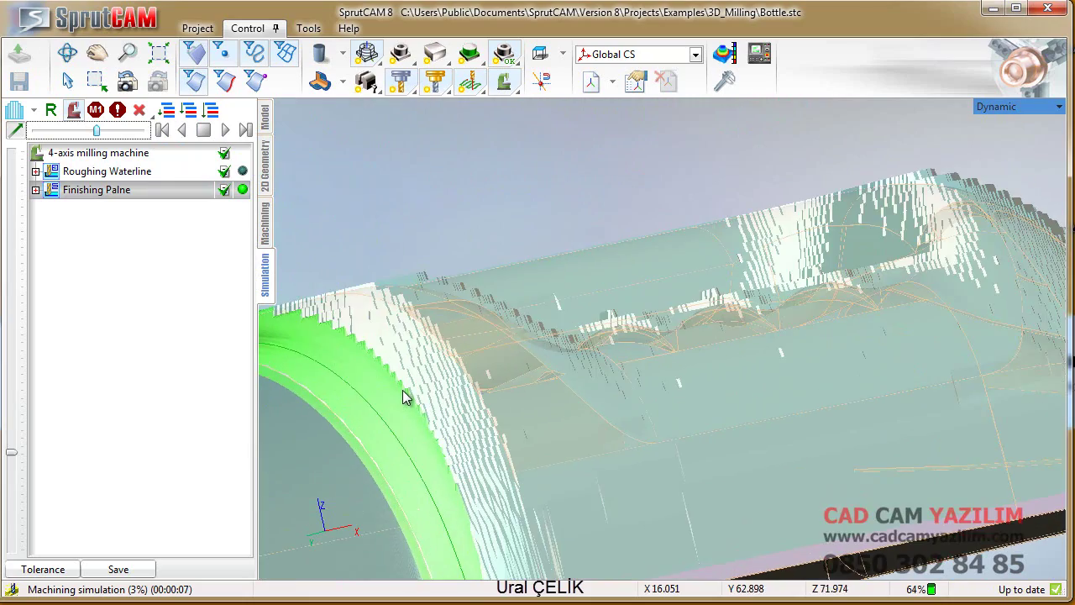
pyautogui.scroll(-3, 381, 393)
pyautogui.scroll(2, 380, 393)
pyautogui.scroll(2, 387, 391)
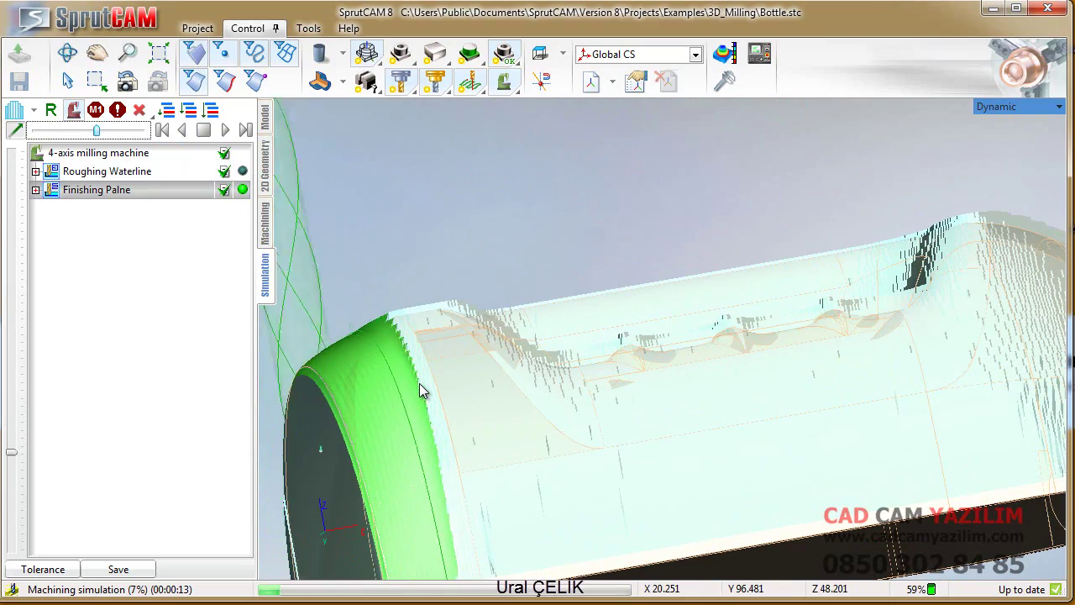
pyautogui.scroll(2, 385, 393)
pyautogui.scroll(2, 388, 379)
pyautogui.scroll(1, 454, 352)
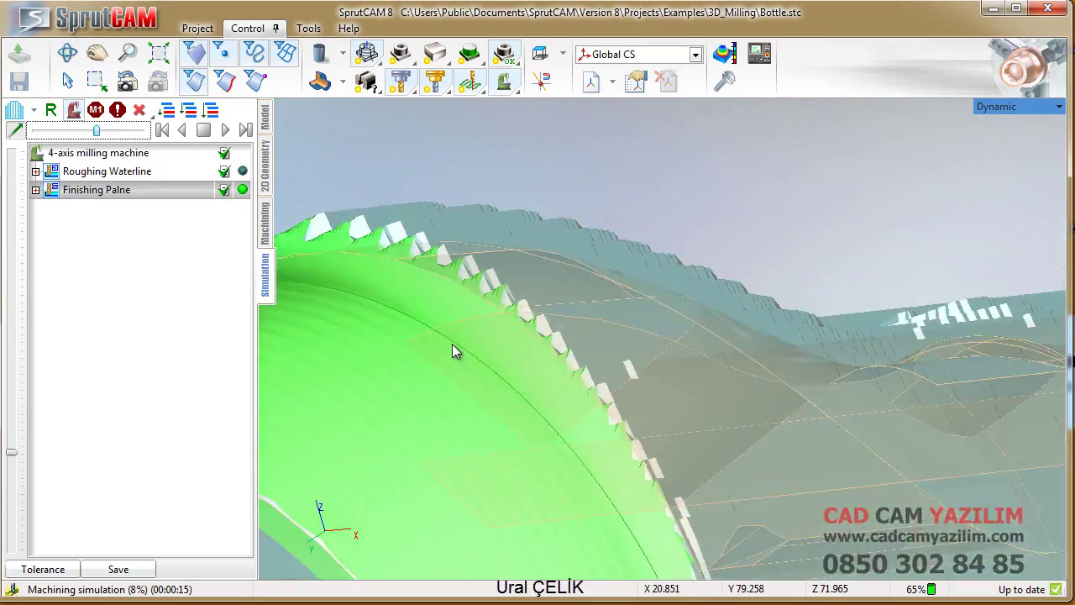
pyautogui.scroll(2, 489, 368)
pyautogui.scroll(-1, 494, 372)
pyautogui.scroll(-4, 497, 374)
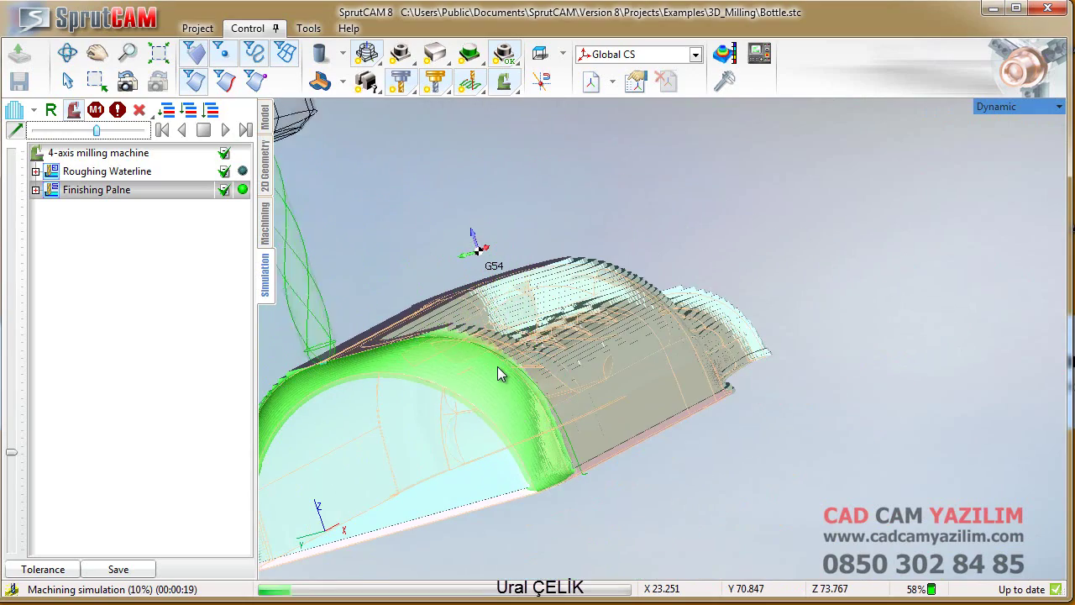
pyautogui.scroll(-2, 415, 373)
pyautogui.moveTo(458, 384)
pyautogui.mouseDown(button='right')
pyautogui.moveTo(364, 439)
pyautogui.moveTo(521, 351)
pyautogui.mouseUp(button='right')
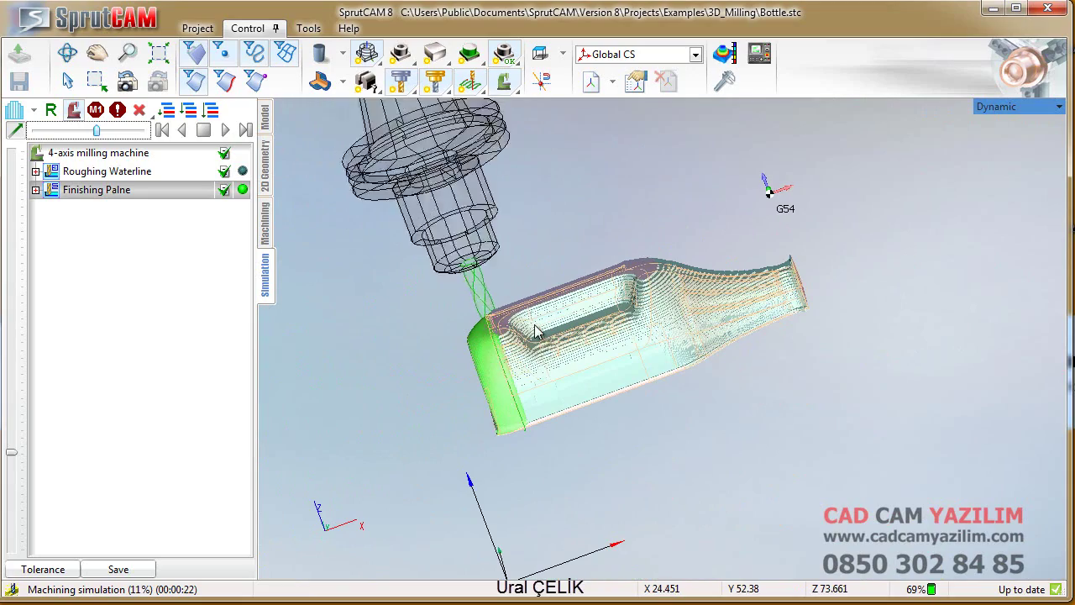
pyautogui.scroll(2, 570, 340)
pyautogui.scroll(-2, 570, 339)
pyautogui.moveTo(570, 339); pyautogui.dragTo(823, 290, button='right')
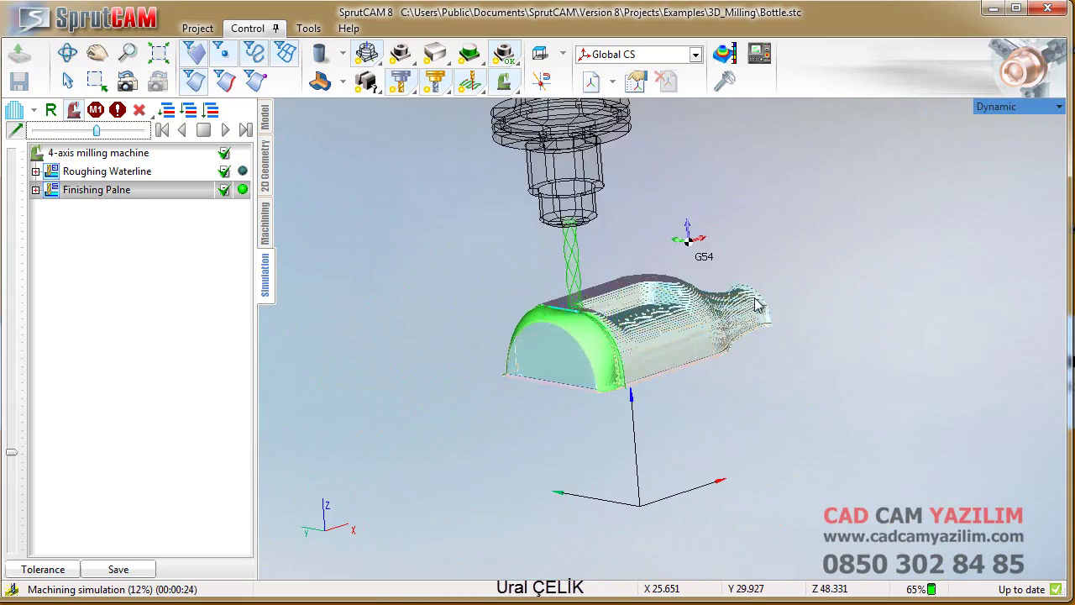
pyautogui.scroll(3, 622, 332)
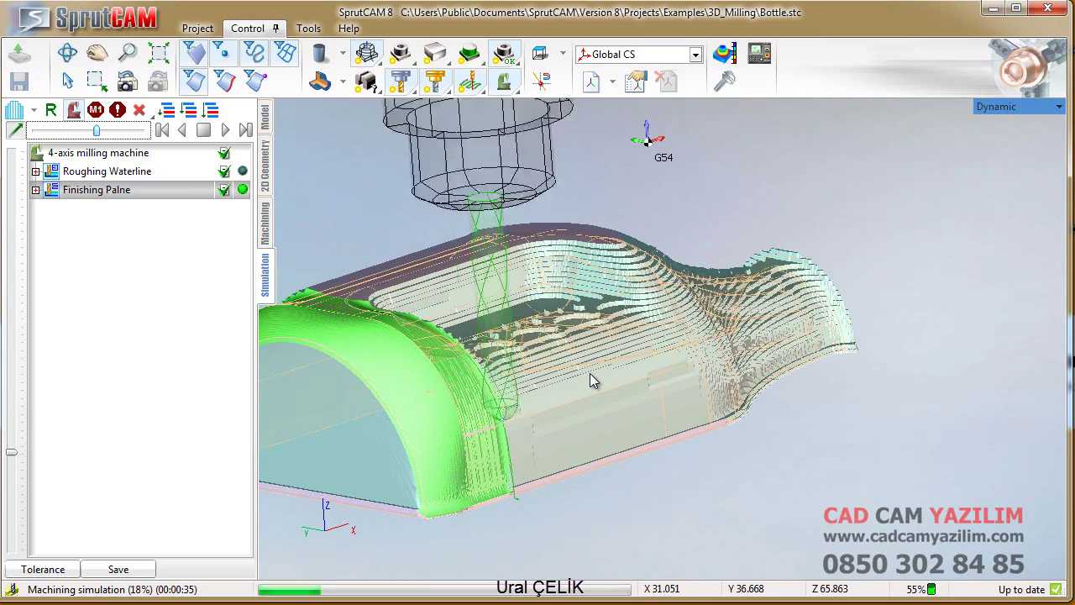
pyautogui.moveTo(591, 381)
pyautogui.mouseDown(button='right')
pyautogui.moveTo(672, 280)
pyautogui.moveTo(569, 412)
pyautogui.moveTo(576, 419)
pyautogui.moveTo(548, 431)
pyautogui.mouseUp(button='right')
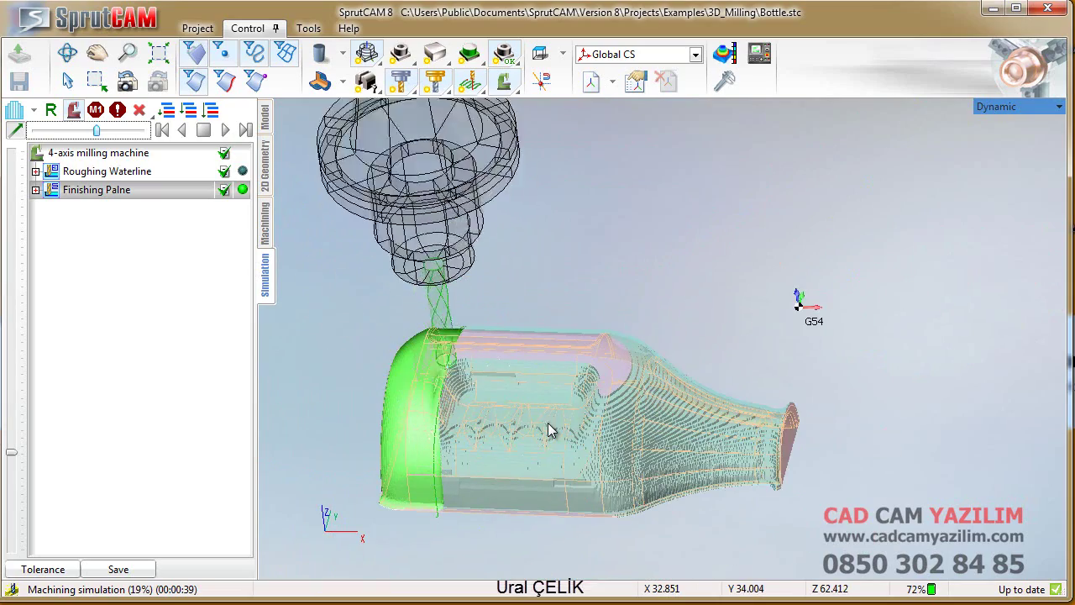
# Step: Nudge the speed up and split the view into two stacked Dynamic viewports, enlarging the lower one
pyautogui.click(121, 132)
pyautogui.click(124, 132)
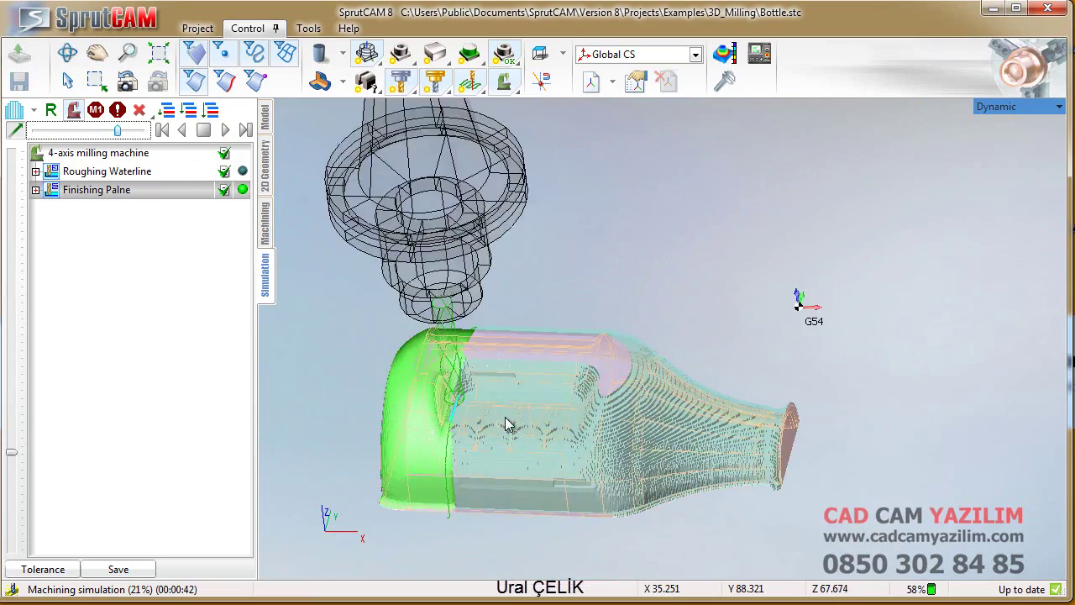
pyautogui.scroll(2, 483, 466)
pyautogui.scroll(3, 483, 466)
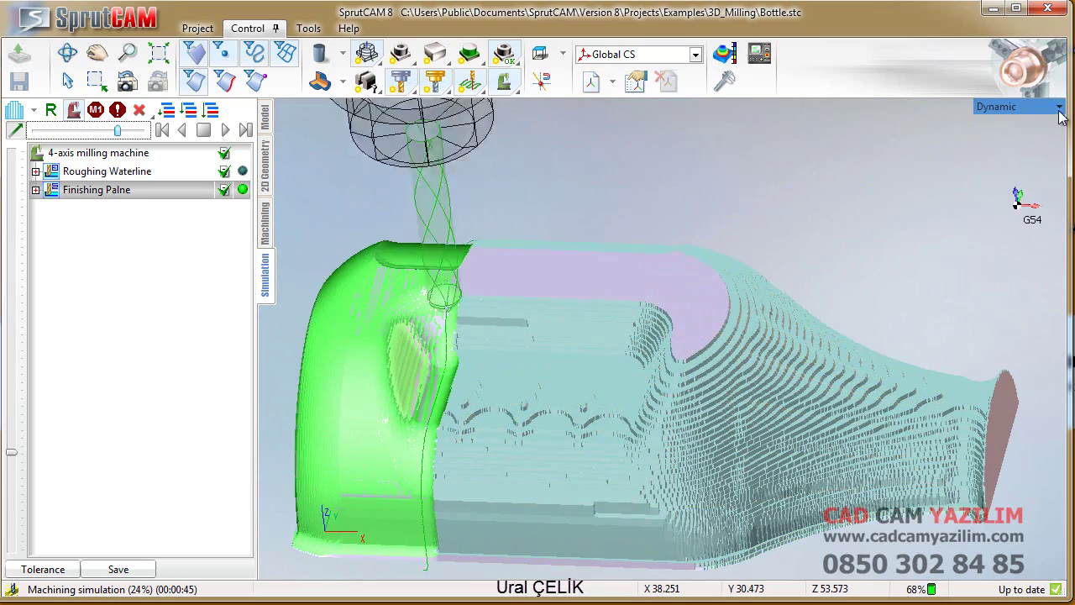
pyautogui.click(1057, 108)
pyautogui.click(1065, 166)
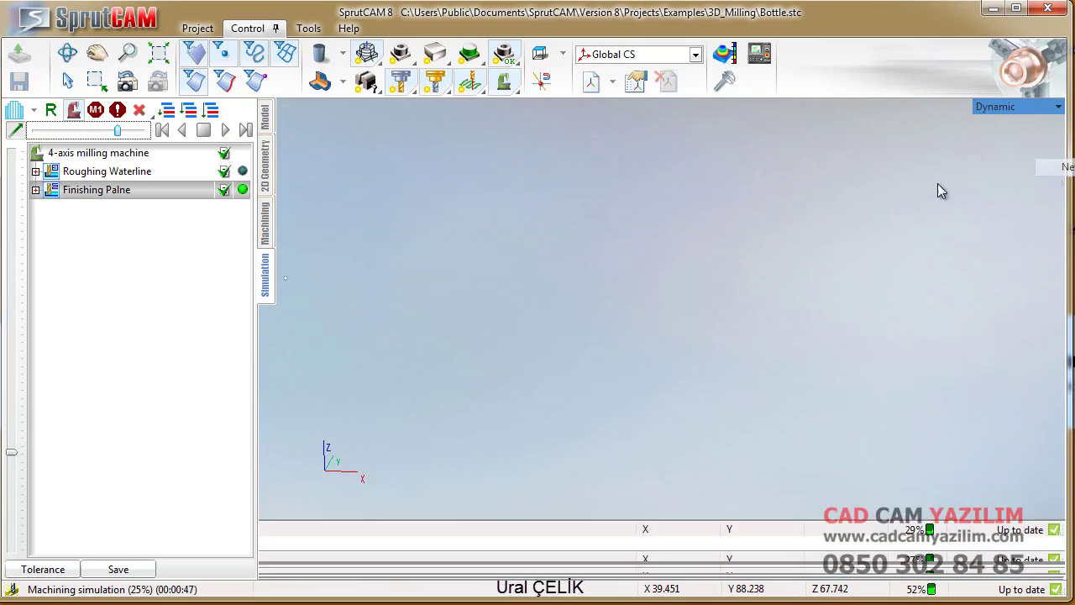
pyautogui.scroll(-3, 653, 400)
pyautogui.scroll(-1, 643, 375)
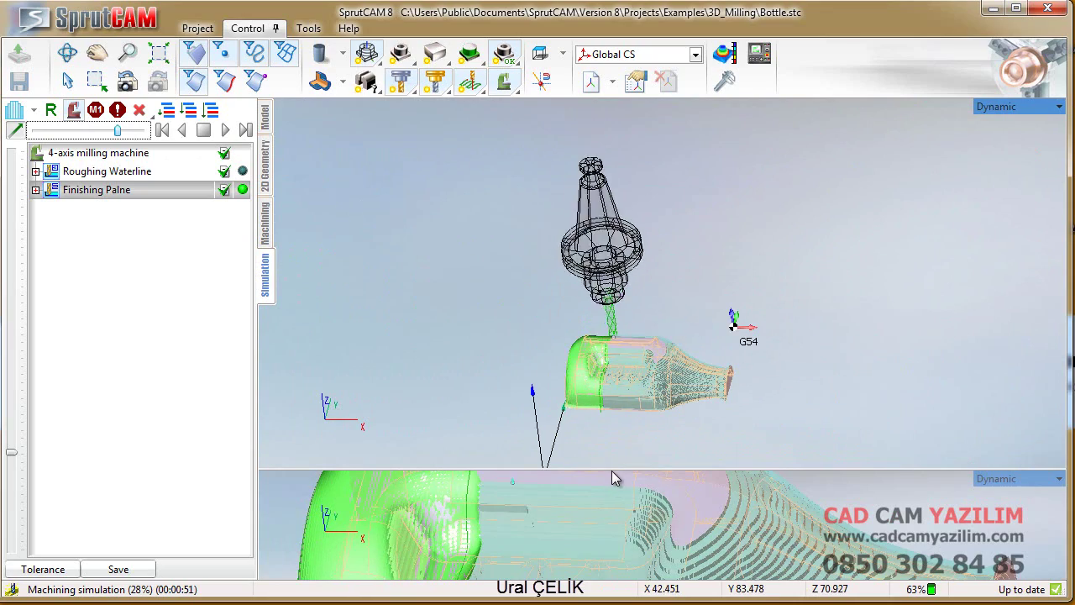
pyautogui.moveTo(610, 469); pyautogui.dragTo(624, 345)
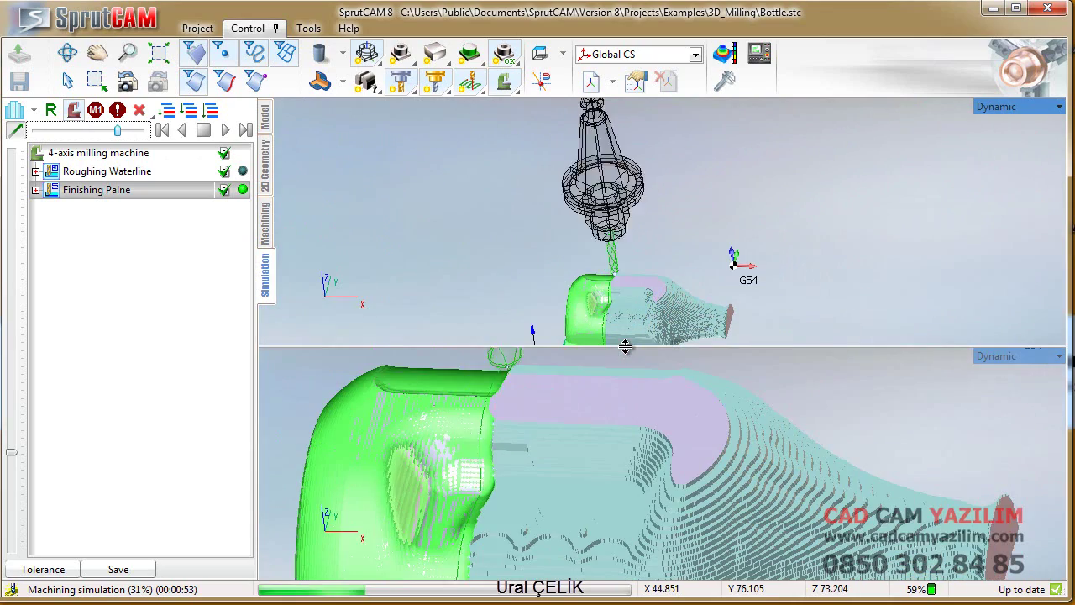
# Step: Slow the simulation down and rotate the upper viewport to a new angle
pyautogui.moveTo(116, 131); pyautogui.dragTo(97, 131)
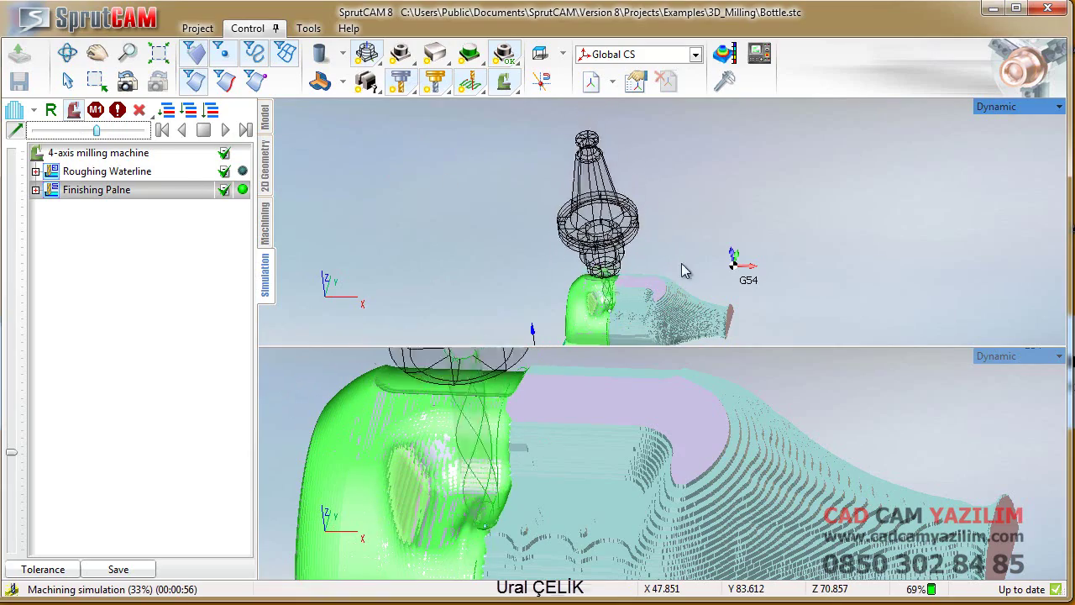
pyautogui.scroll(2, 638, 310)
pyautogui.scroll(3, 639, 307)
pyautogui.scroll(2, 622, 305)
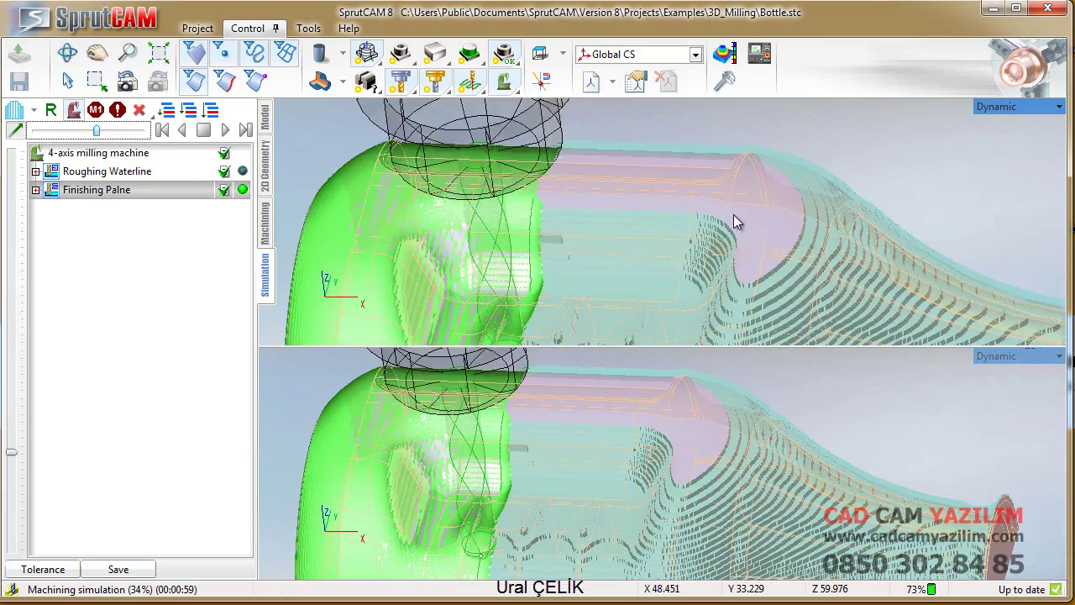
pyautogui.moveTo(734, 214)
pyautogui.mouseDown(button='right')
pyautogui.moveTo(574, 220)
pyautogui.moveTo(756, 284)
pyautogui.mouseUp(button='right')
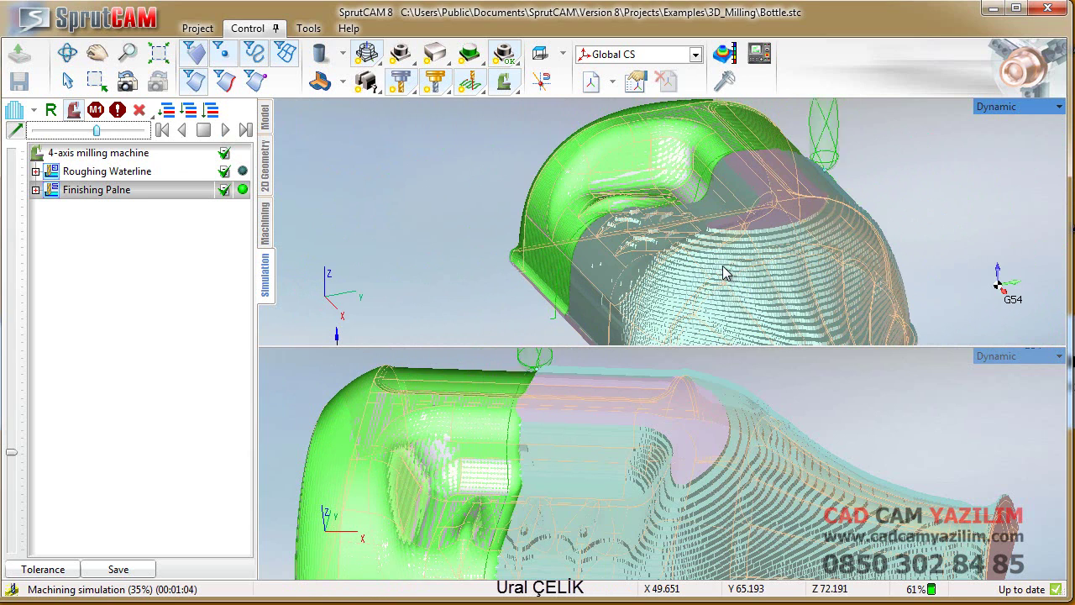
pyautogui.click(1040, 107)
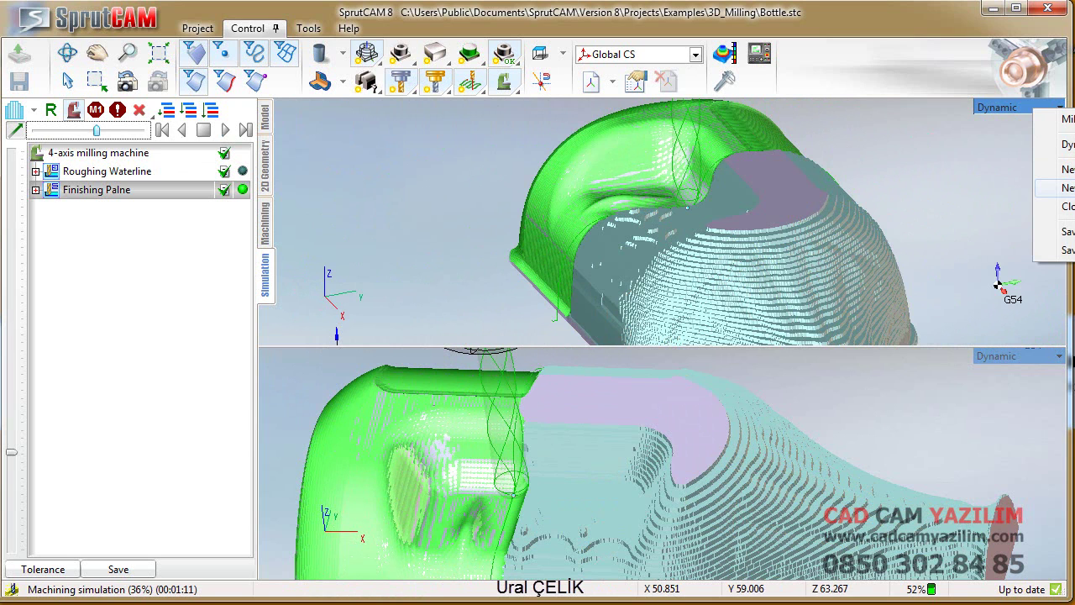
# Step: Split the upper viewport side by side, widen the left half, and set the right half to Front view
pyautogui.click(1063, 187)
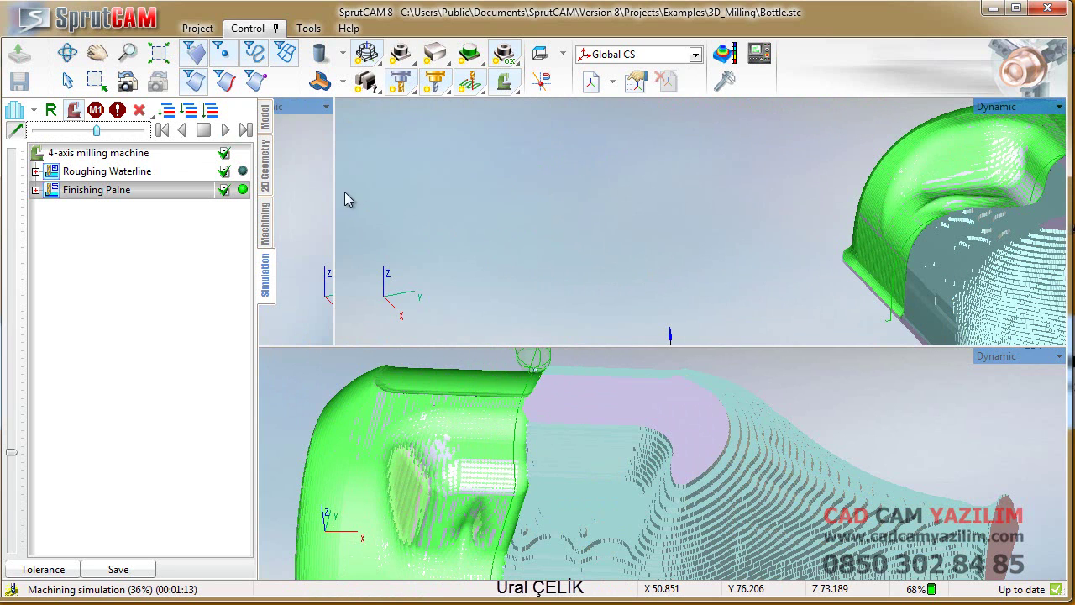
pyautogui.moveTo(333, 185); pyautogui.dragTo(666, 193)
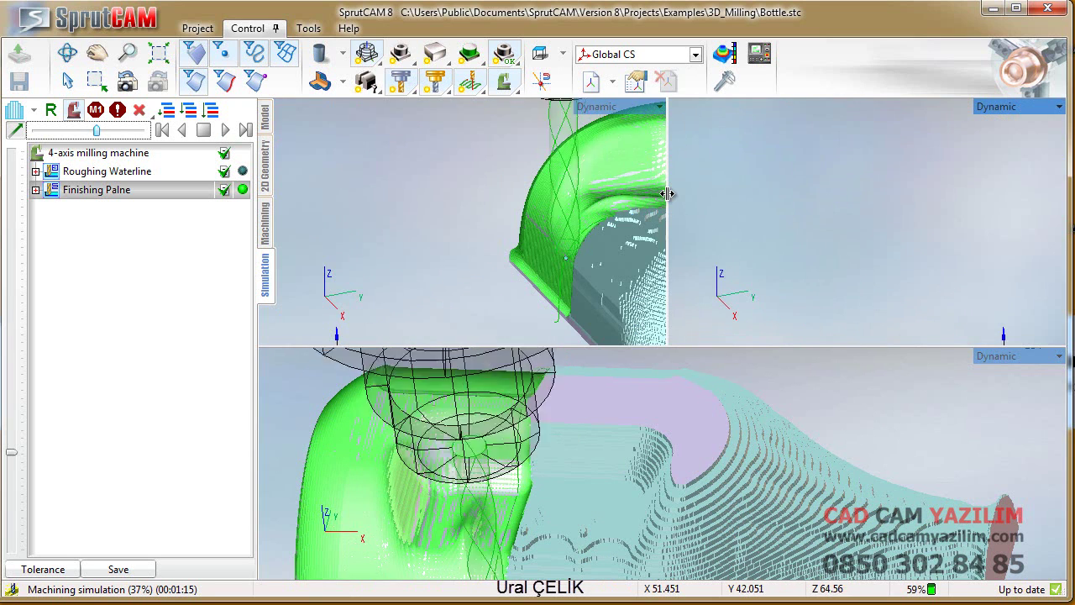
pyautogui.click(865, 219)
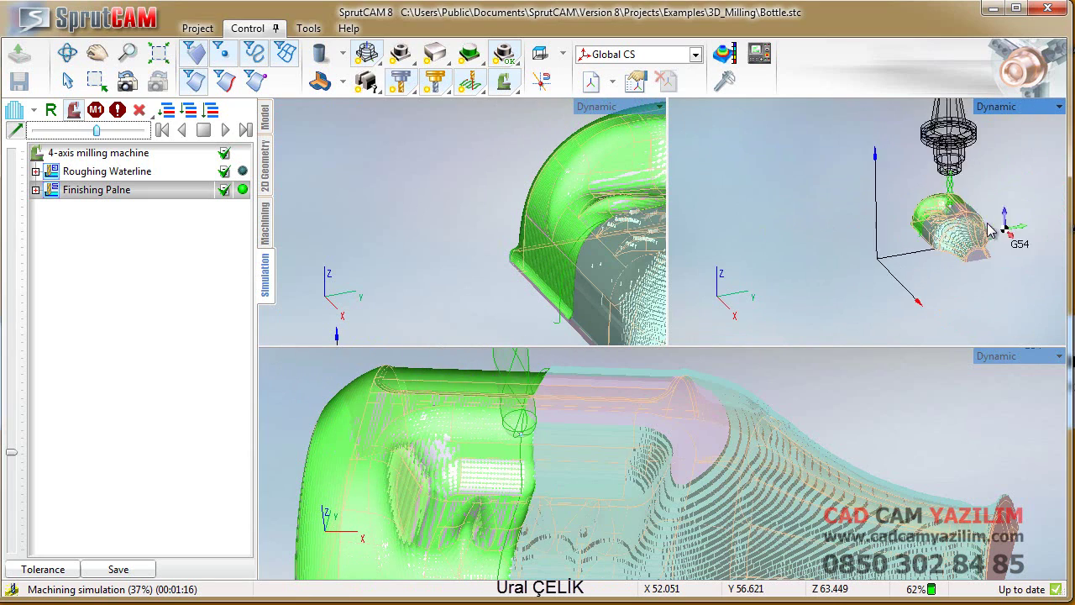
pyautogui.scroll(3, 991, 231)
pyautogui.scroll(-3, 1016, 168)
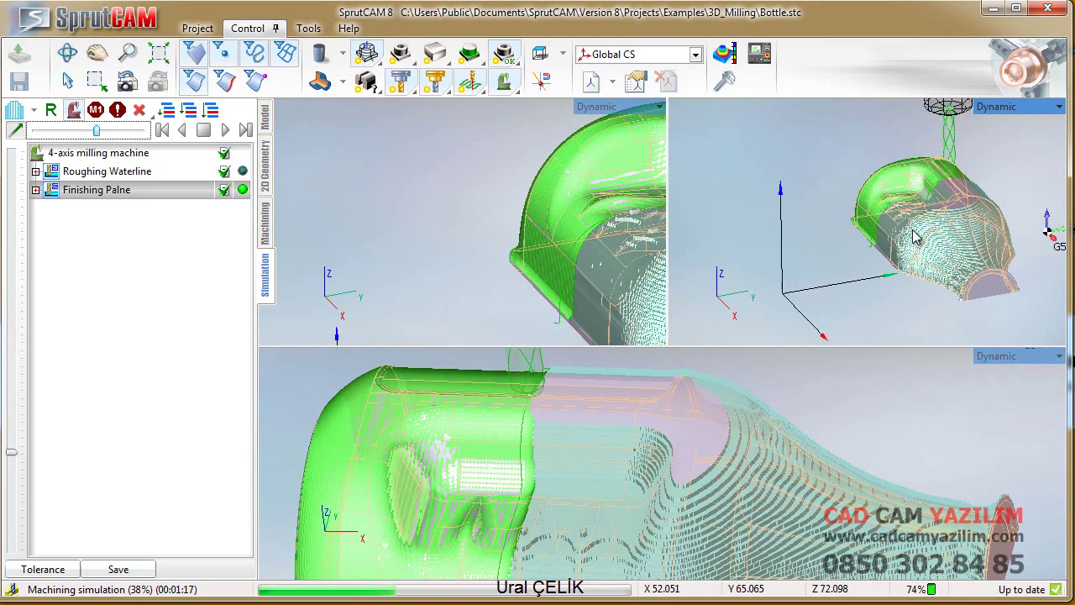
pyautogui.click(1041, 109)
pyautogui.click(964, 160)
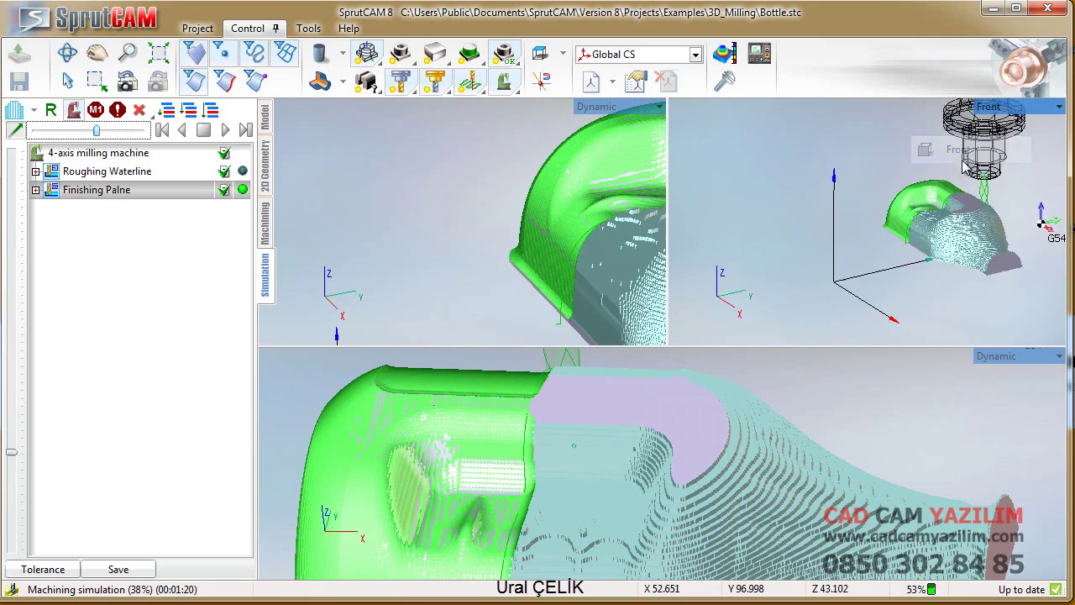
pyautogui.scroll(-3, 879, 299)
pyautogui.scroll(3, 874, 320)
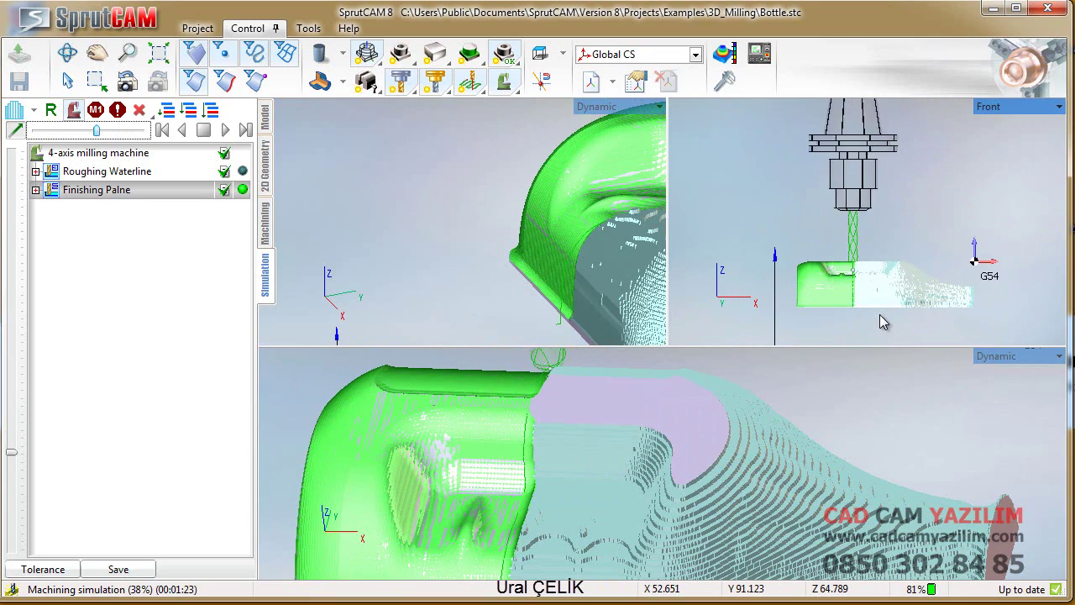
pyautogui.scroll(2, 908, 308)
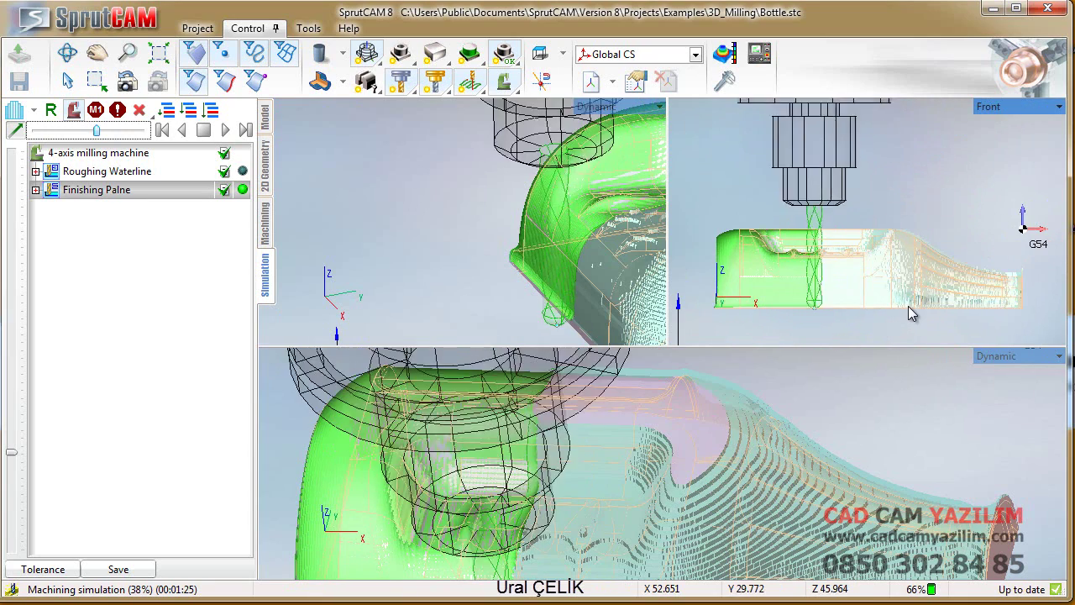
# Step: Switch the upper-left viewport to Top view and zoom the Dynamic view
pyautogui.click(638, 113)
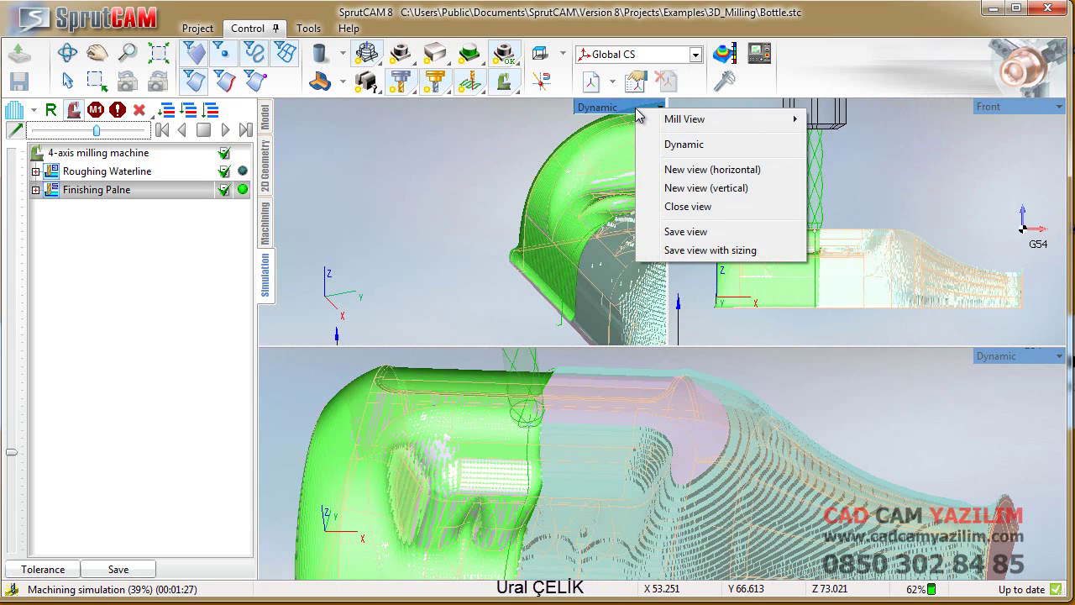
pyautogui.moveTo(685, 119)
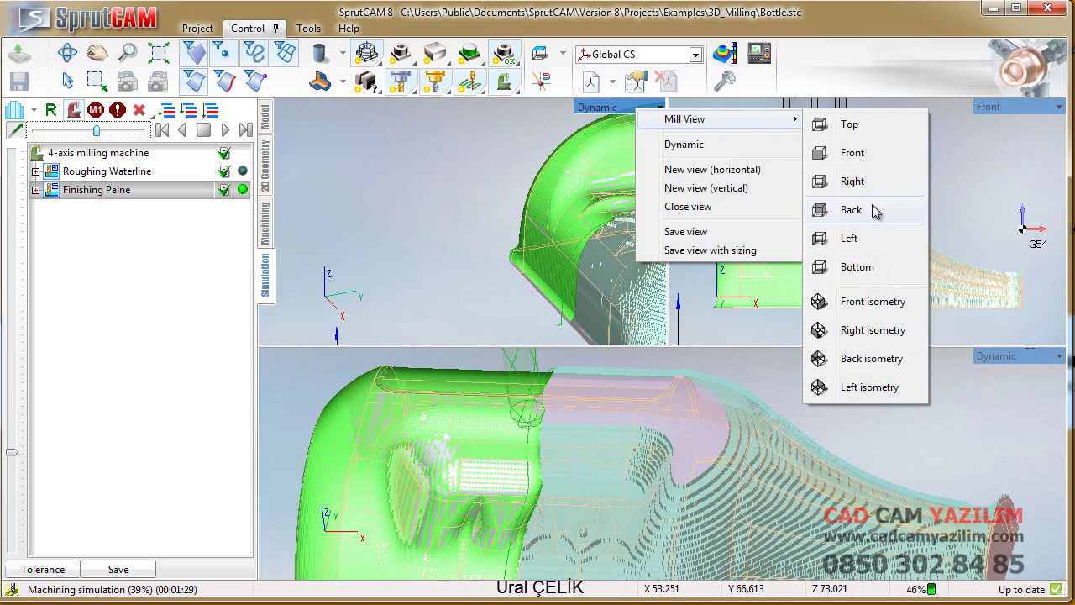
pyautogui.click(856, 267)
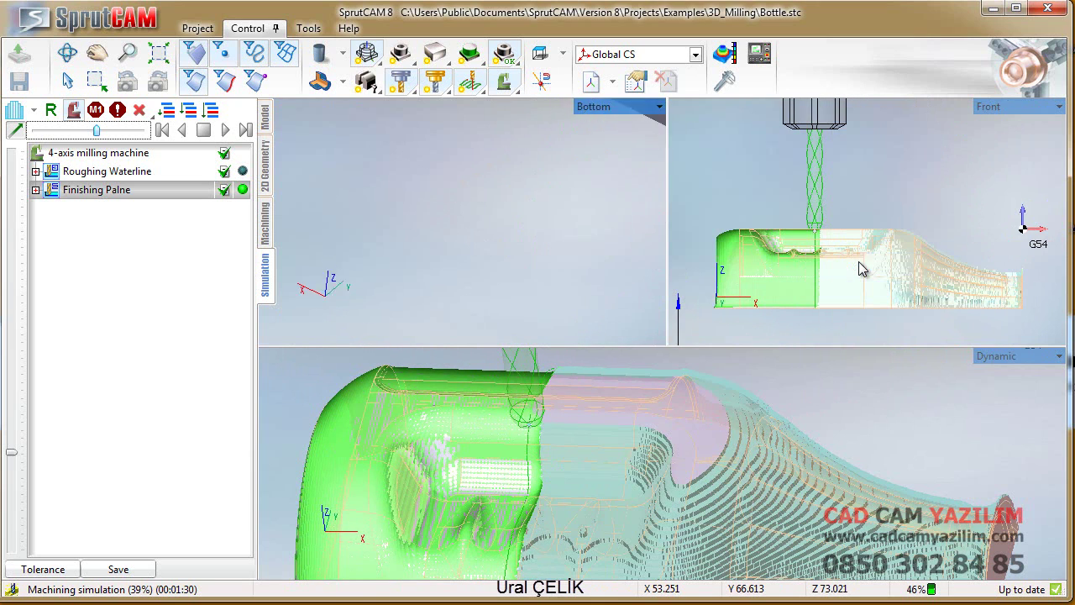
pyautogui.rightClick(636, 119)
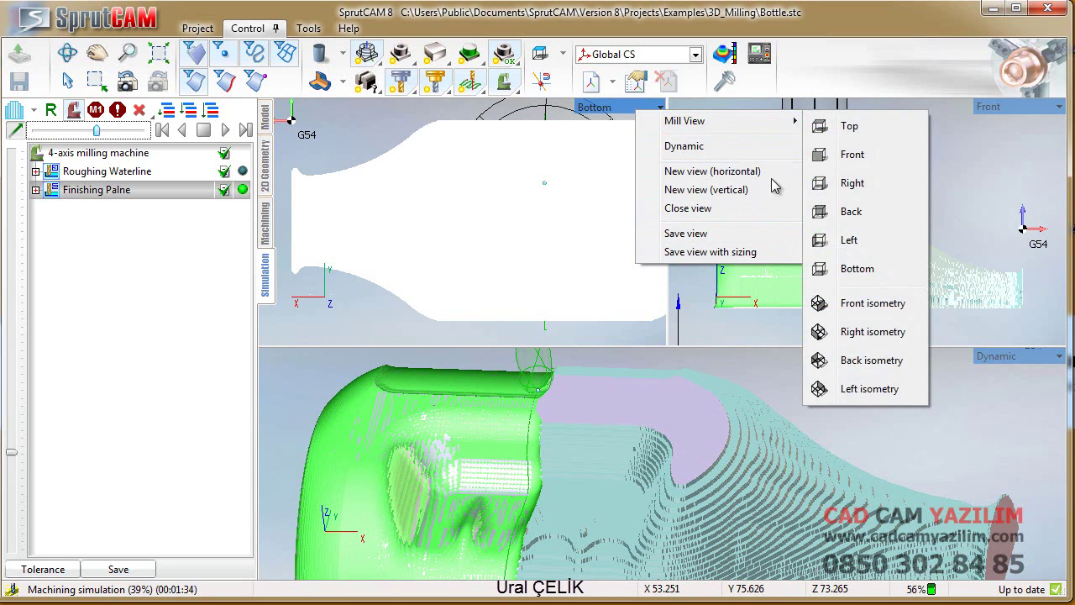
pyautogui.click(849, 128)
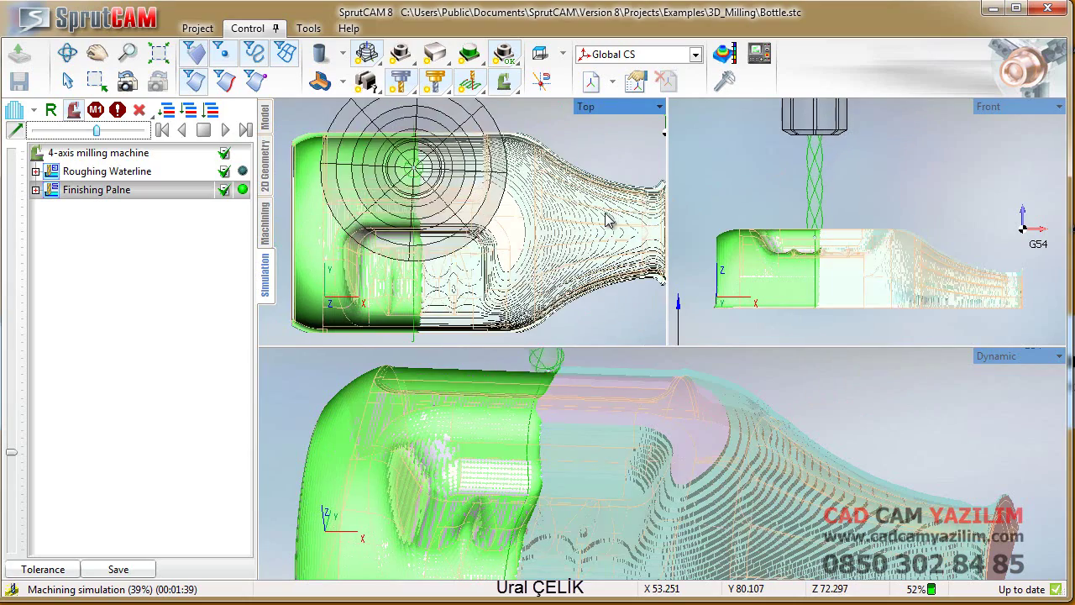
pyautogui.scroll(-3, 600, 426)
pyautogui.scroll(-1, 616, 439)
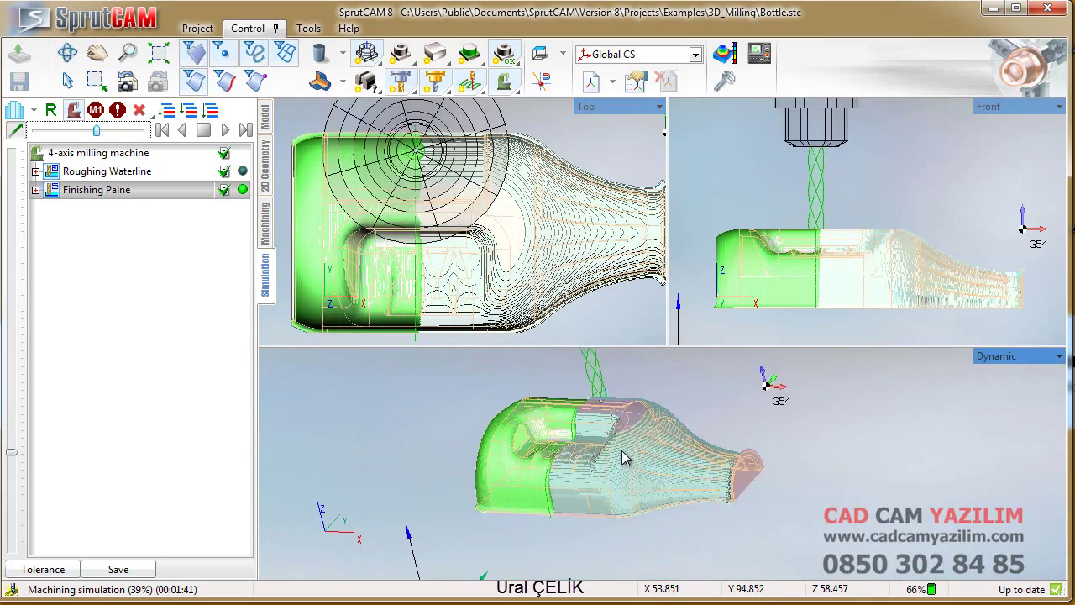
pyautogui.scroll(2, 621, 453)
pyautogui.scroll(1, 580, 424)
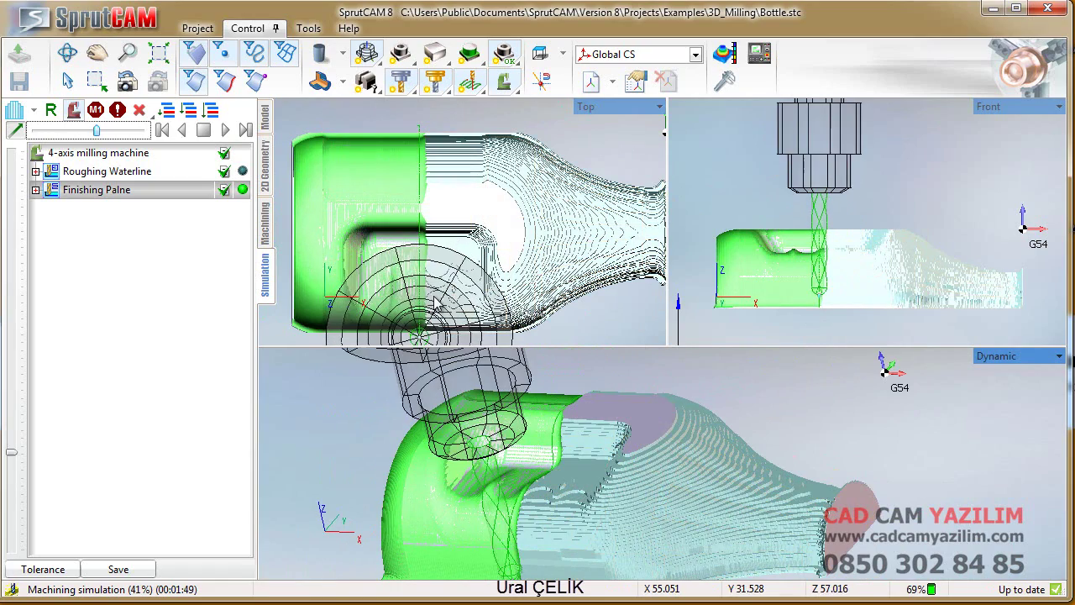
# Step: Raise the simulation playback speed so the finishing pass runs faster
pyautogui.click(127, 131)
pyautogui.click(128, 132)
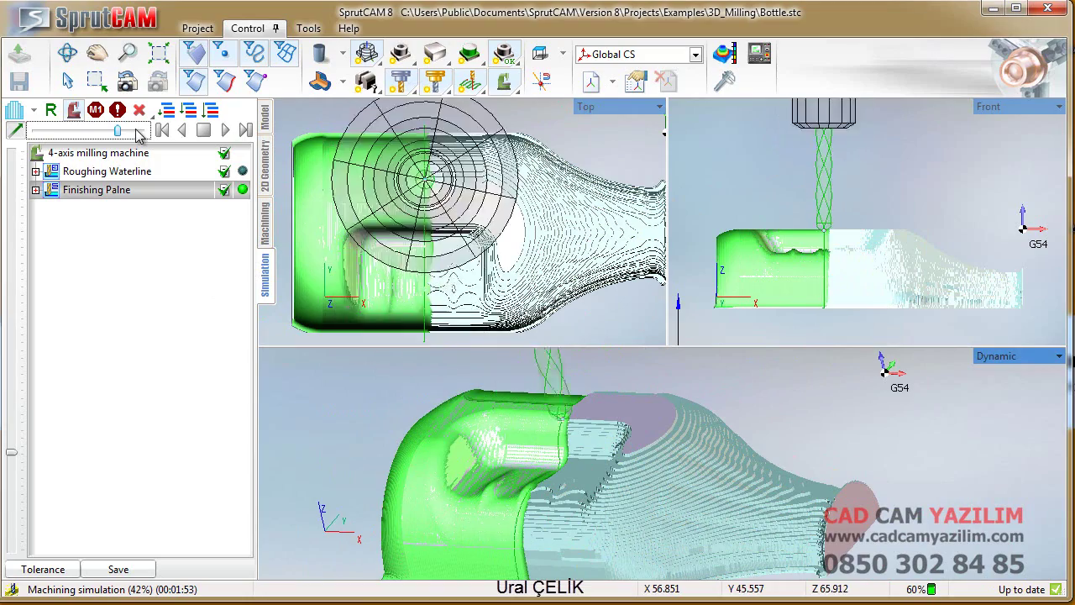
pyautogui.click(148, 132)
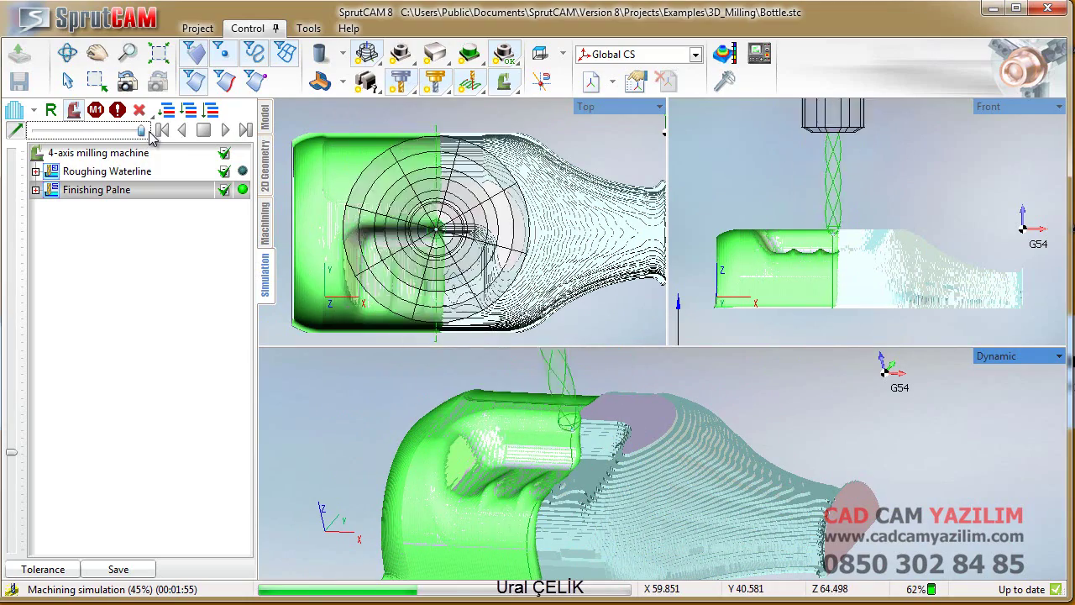